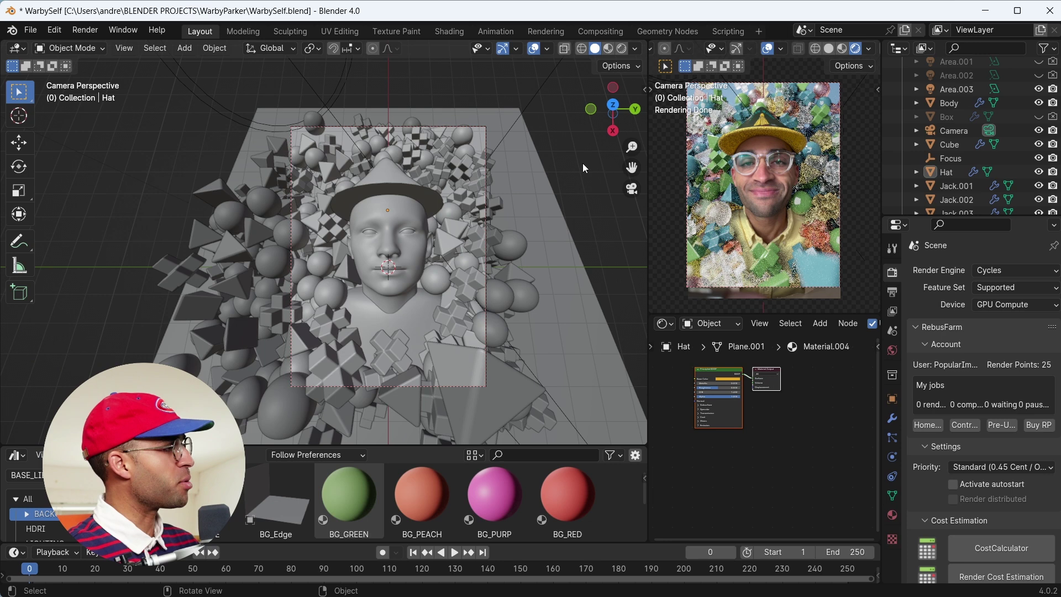
Select then deselect FBHead, and zoom the camera view in on the sculpted head and hat
click(416, 216)
click(552, 161)
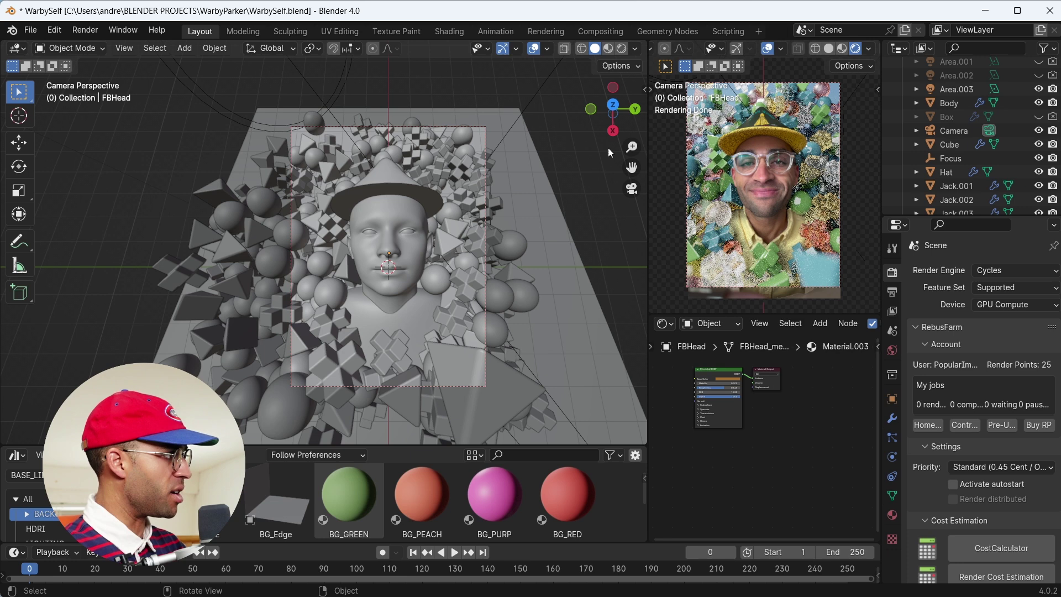
scroll(325, 242, up, 5)
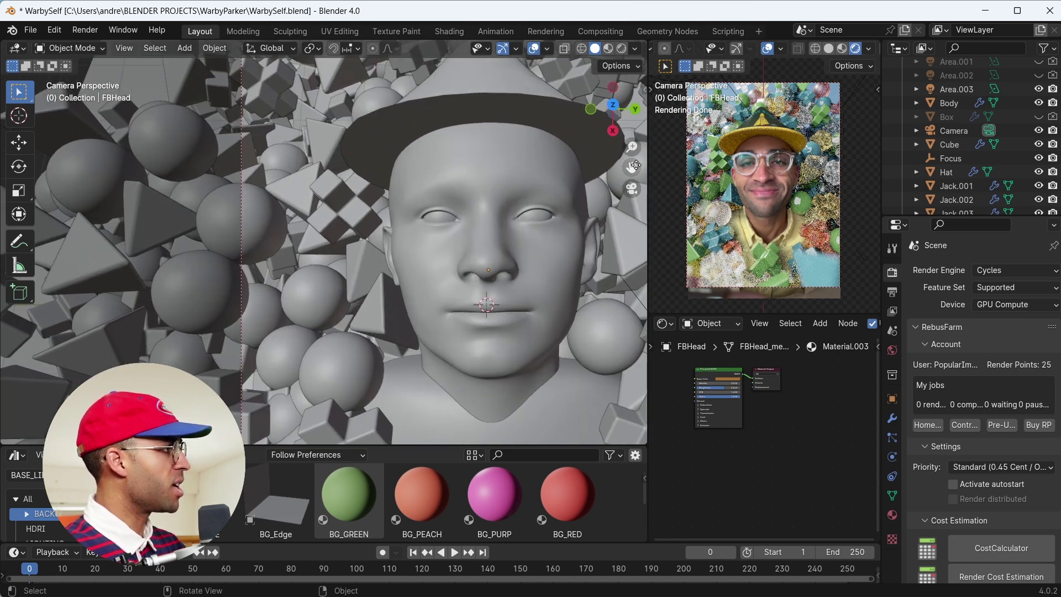
Add a camera to a new scene and set its output resolution to 1080 × 1920 px
drag(635, 165, 398, 249)
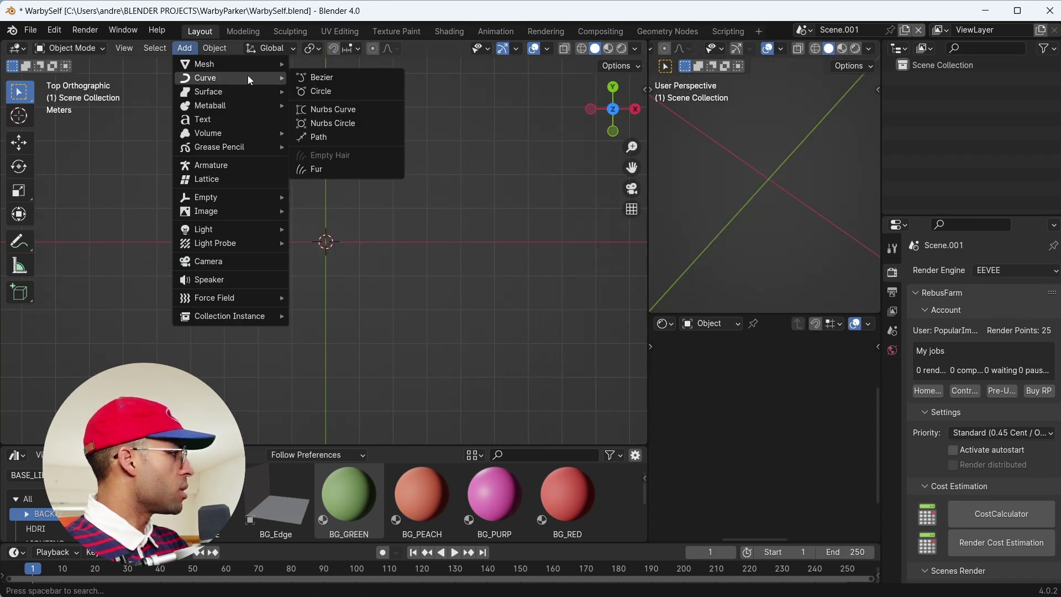
click(220, 260)
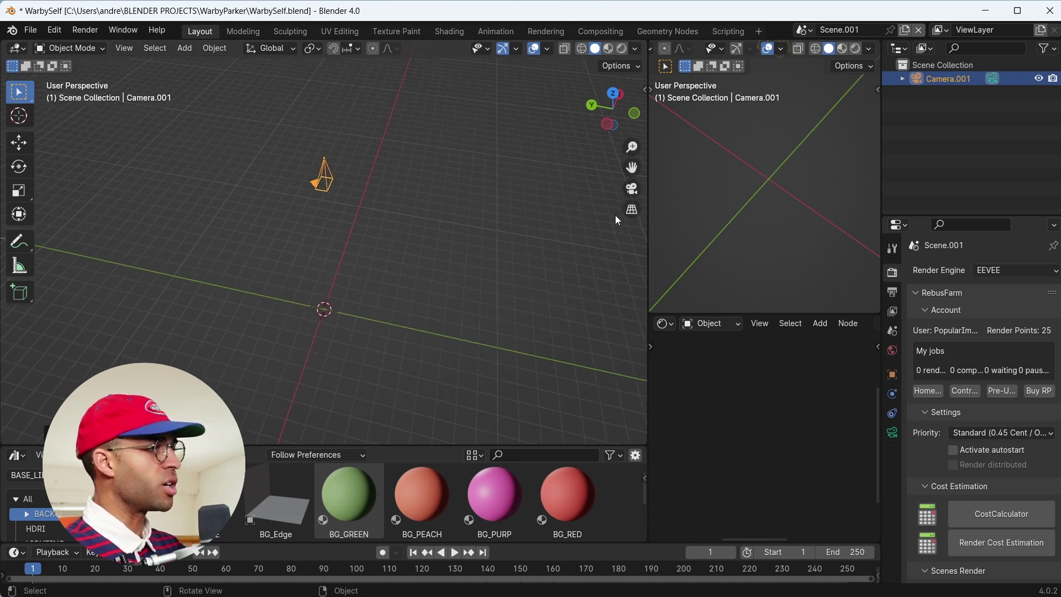
click(892, 291)
click(1015, 288)
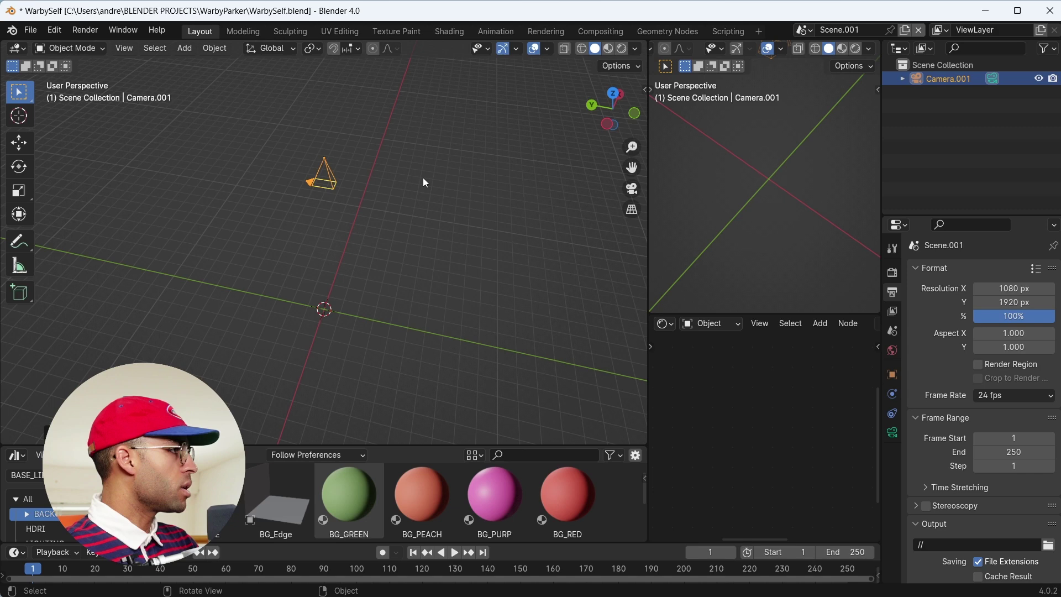
Add SelfFlat.tif as Camera.001's background image and view it through the camera in the second viewport
click(950, 78)
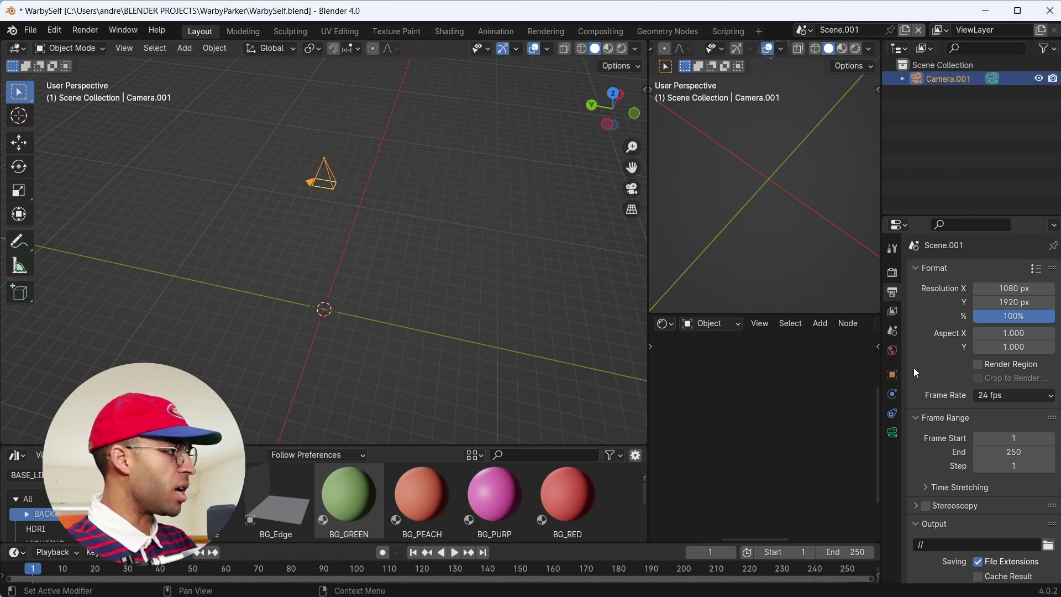
click(890, 432)
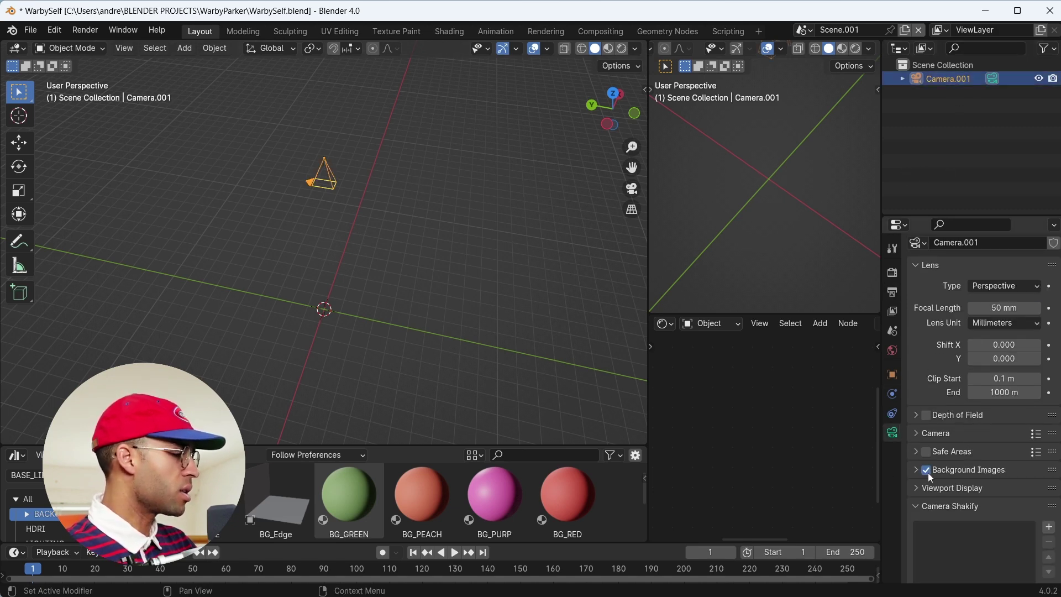
click(920, 469)
scroll(981, 432, down, 2)
click(992, 435)
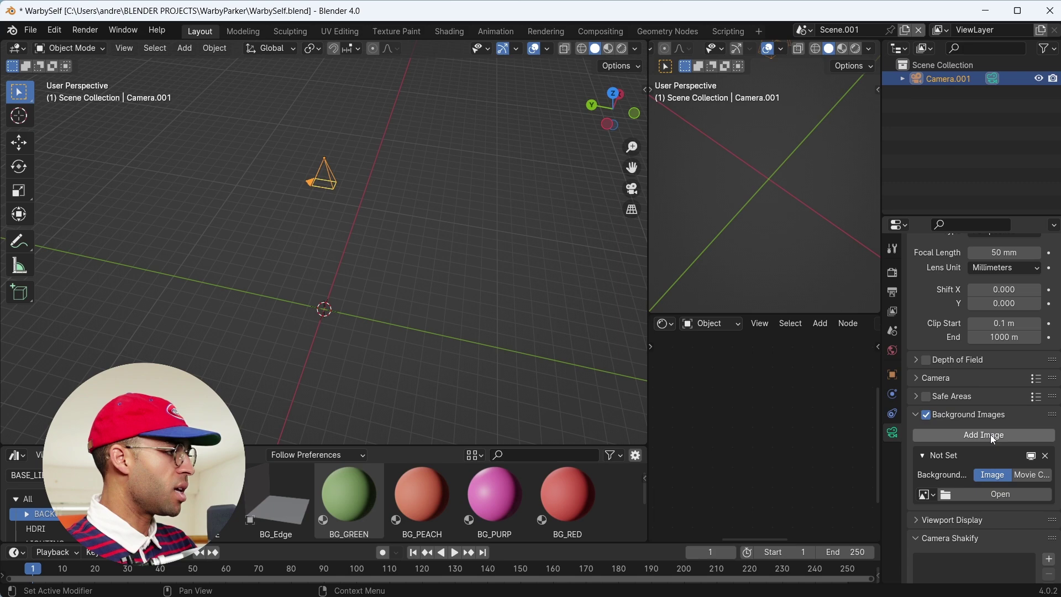
click(1027, 495)
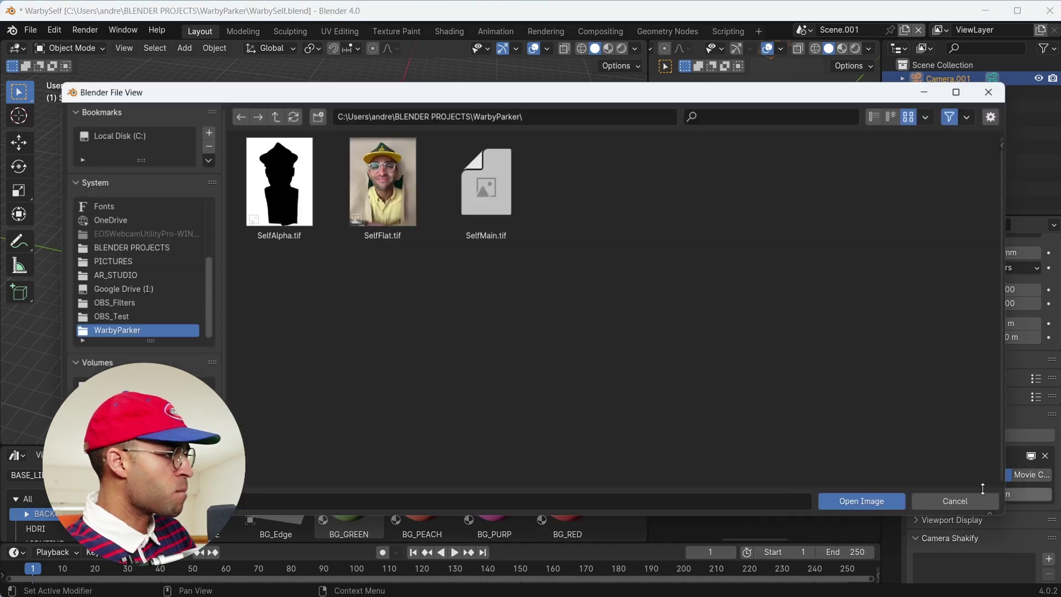
click(383, 182)
click(858, 505)
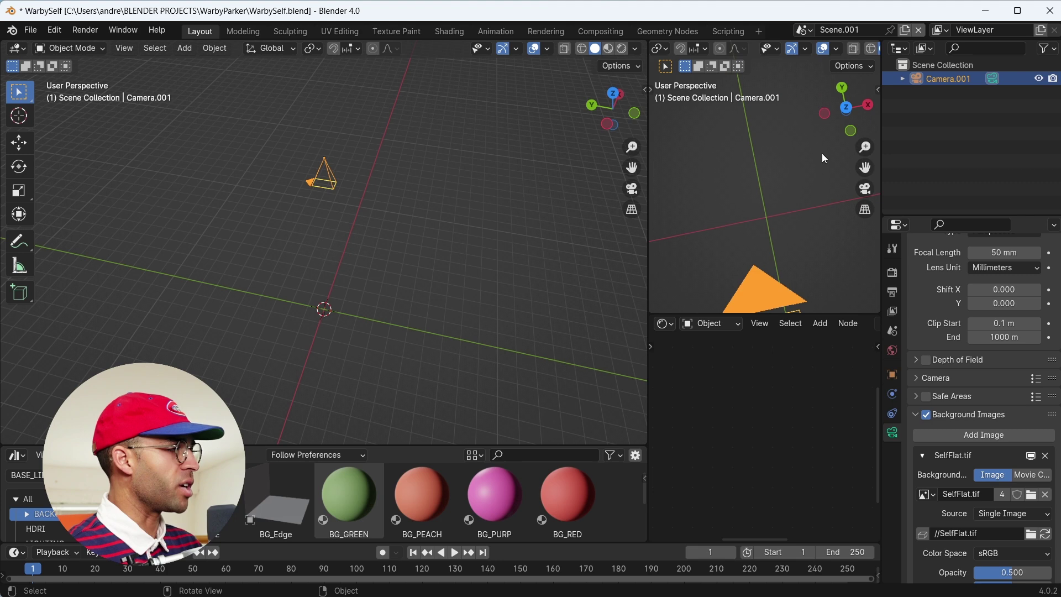
click(865, 189)
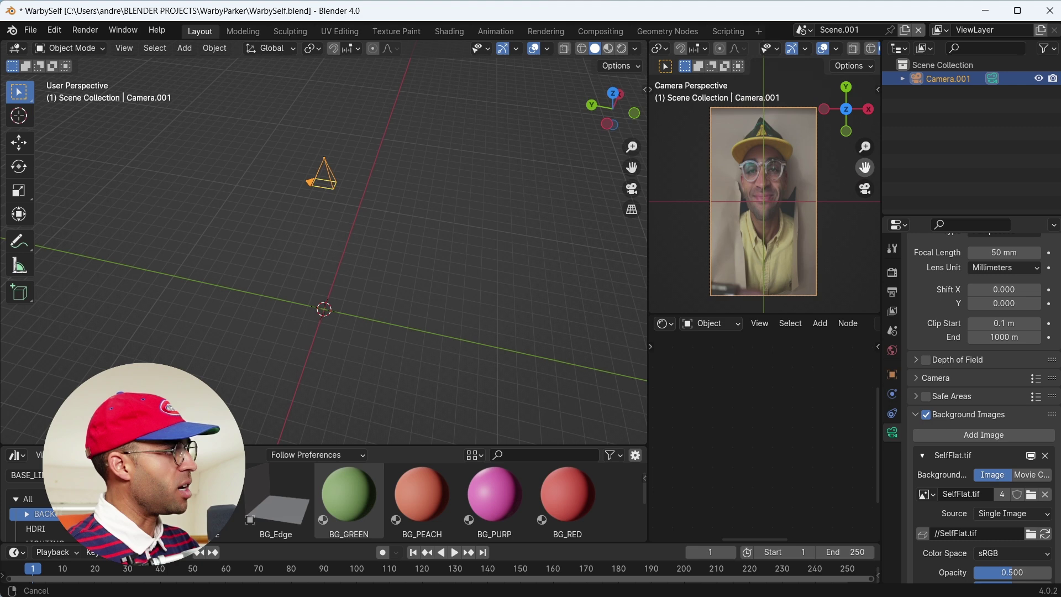
Enlarge the camera viewport and lower the output Resolution Y to about 1495 px
scroll(787, 163, up, 1)
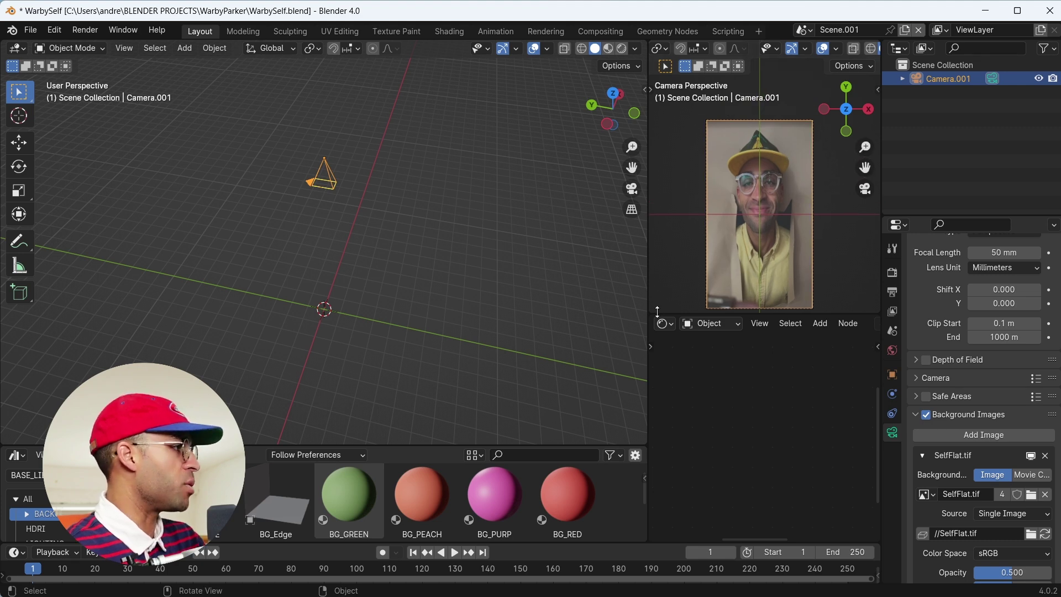
drag(657, 311, 657, 398)
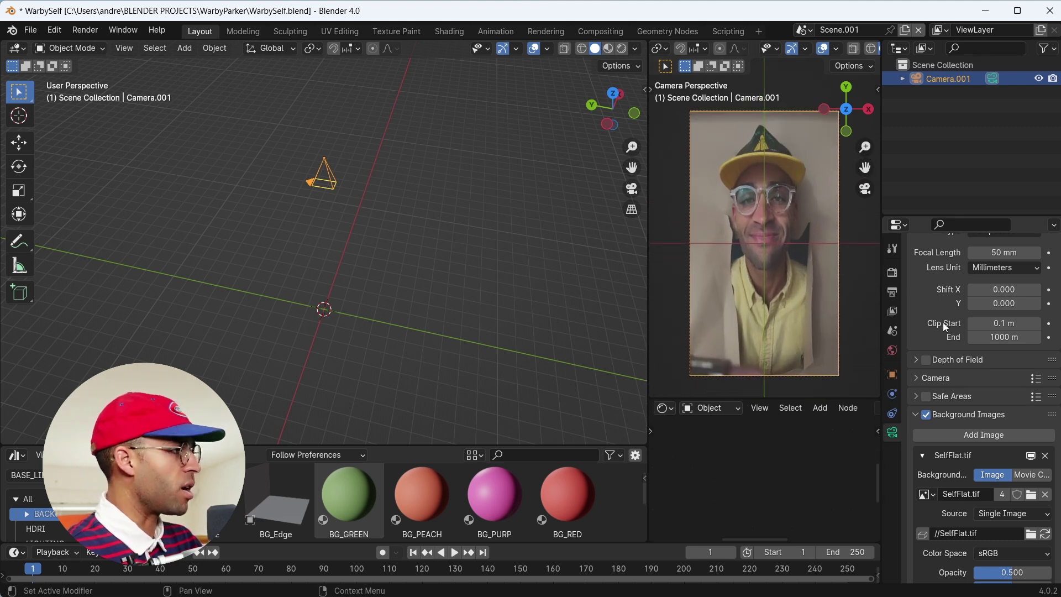
scroll(944, 326, up, 4)
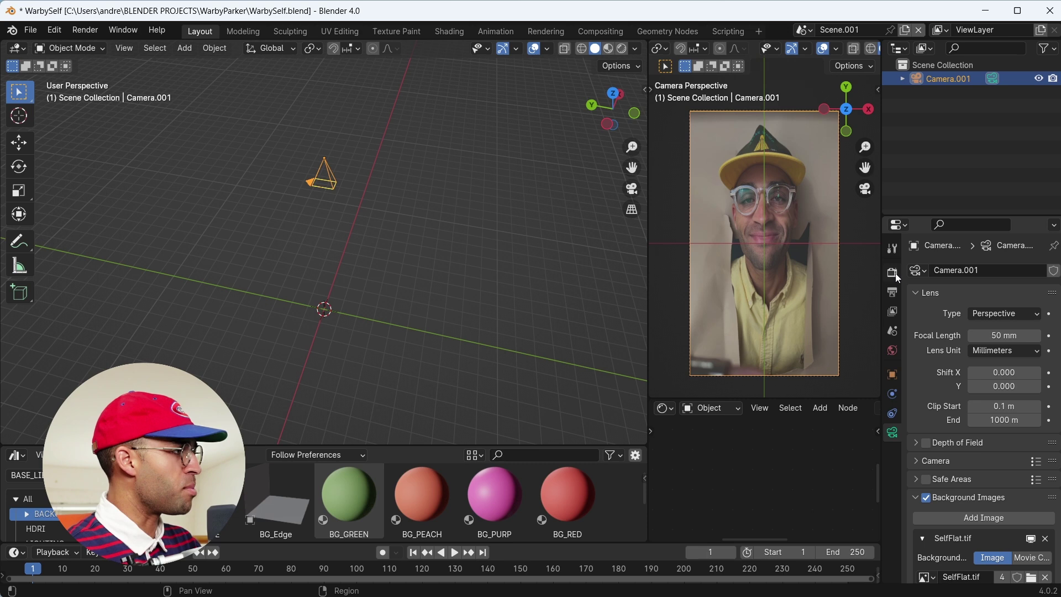
click(891, 291)
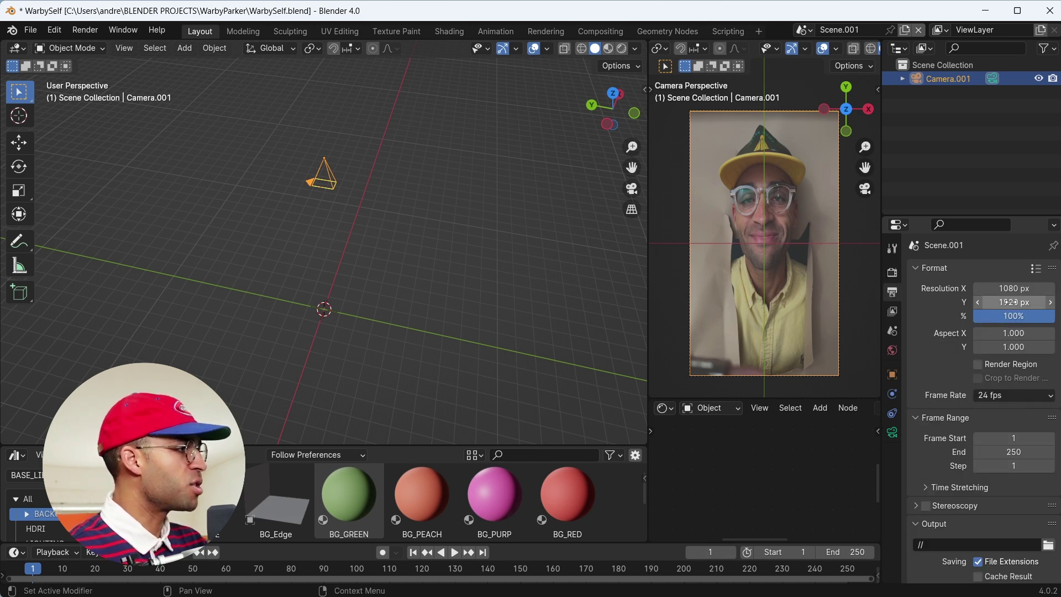
drag(1014, 302, 995, 301)
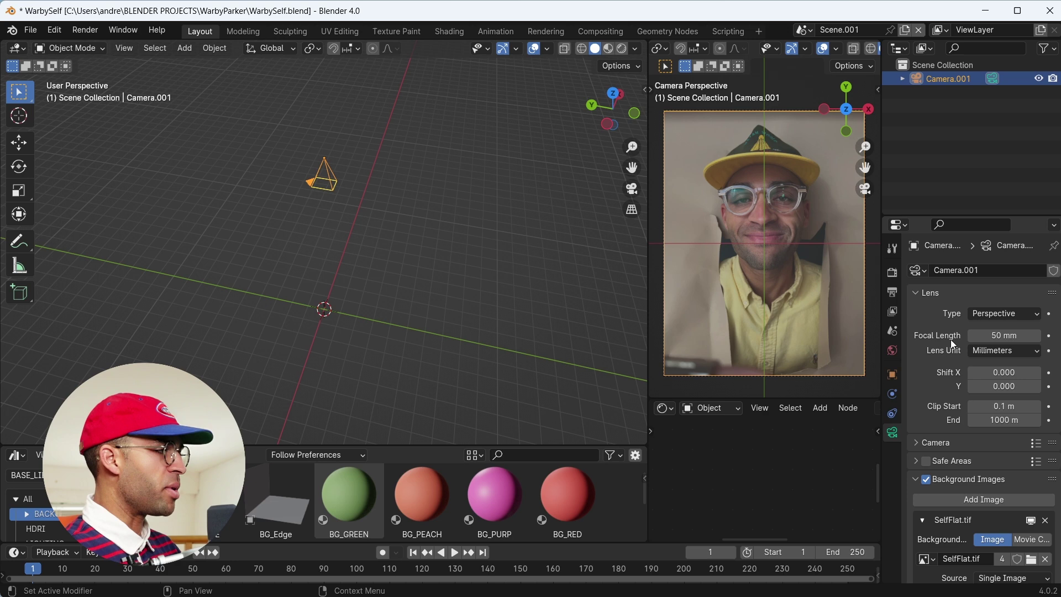
Set the selfie background image's opacity to 1.0
scroll(952, 387, down, 4)
scroll(955, 444, down, 2)
scroll(954, 443, down, 3)
scroll(954, 442, up, 3)
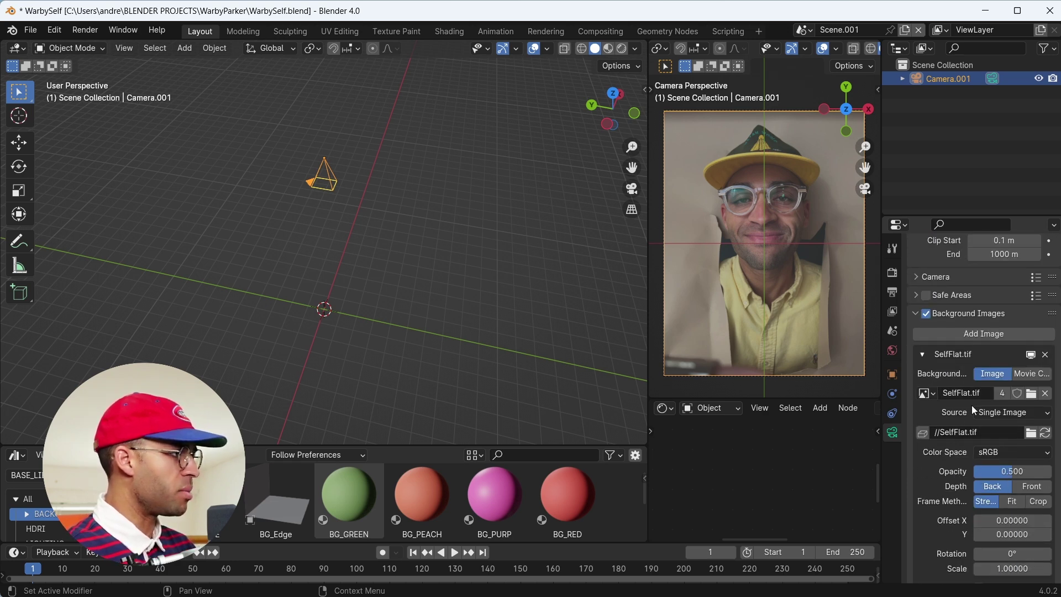
scroll(934, 413, down, 3)
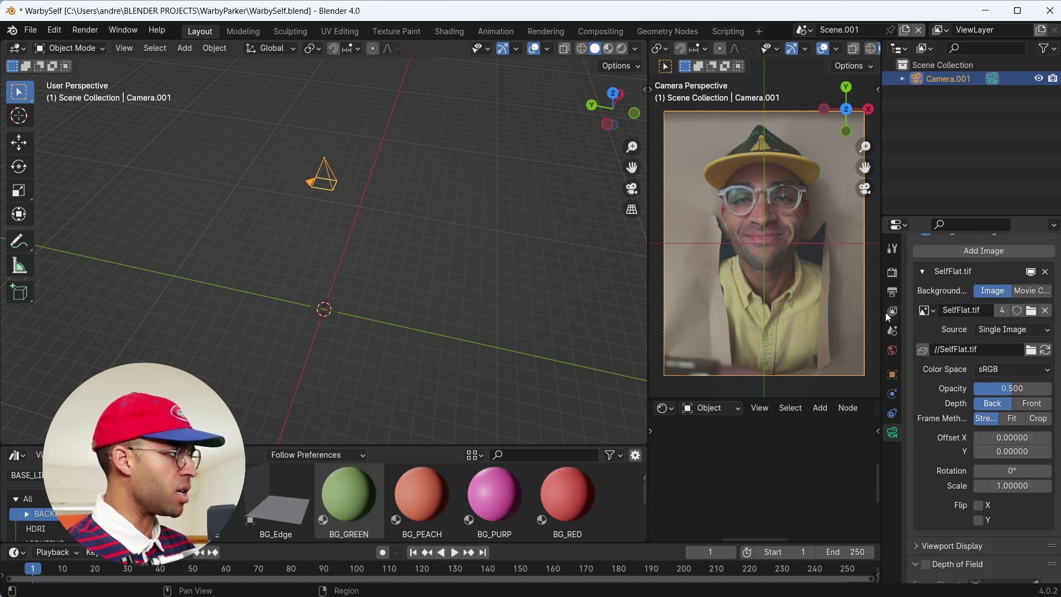
drag(1012, 388, 1050, 388)
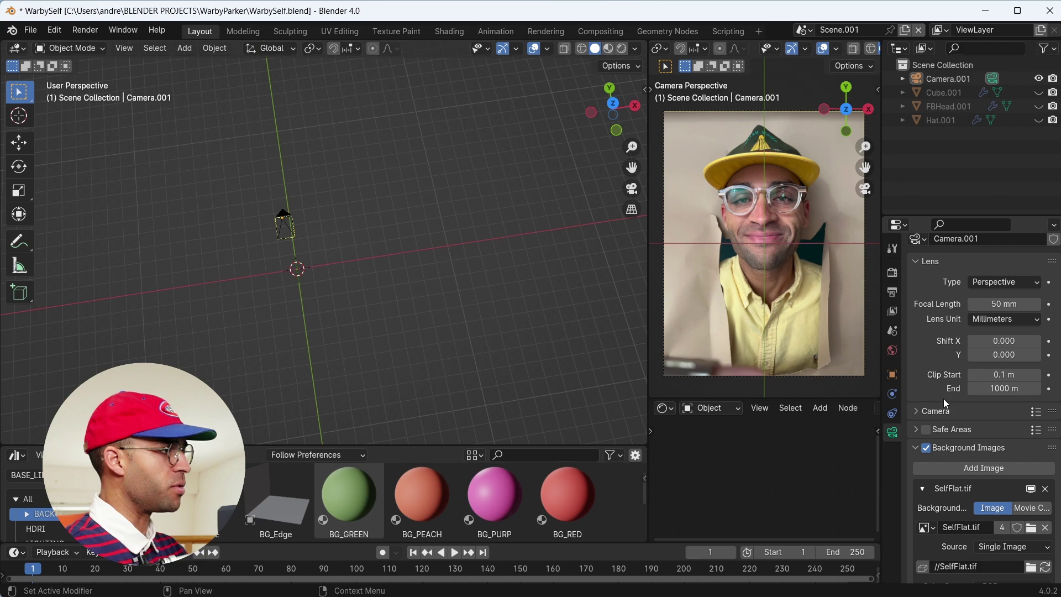
Set the camera's focal length to 26 mm
click(999, 304)
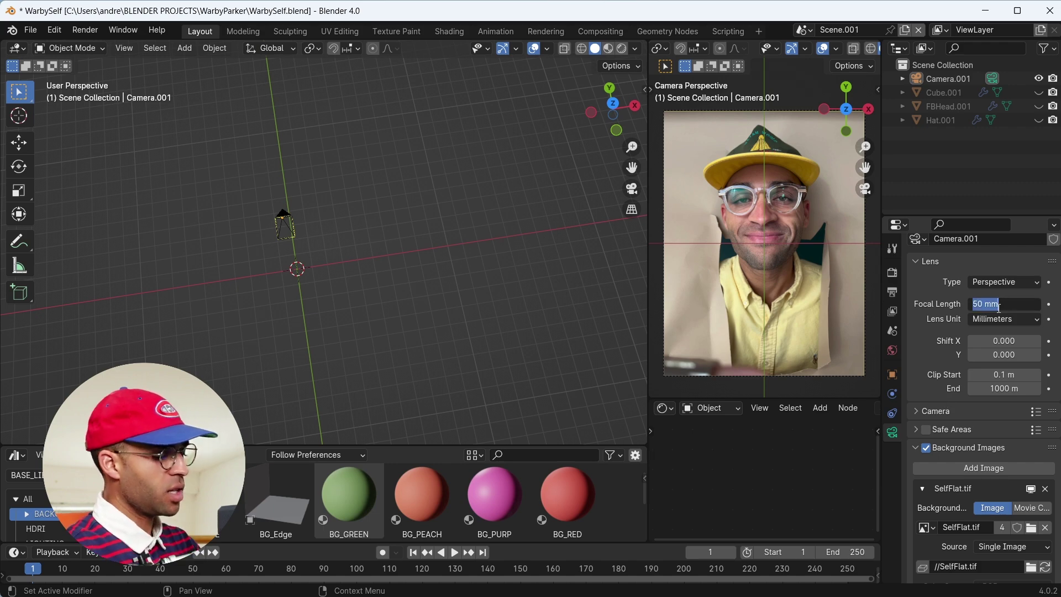
text(26)
key(Return)
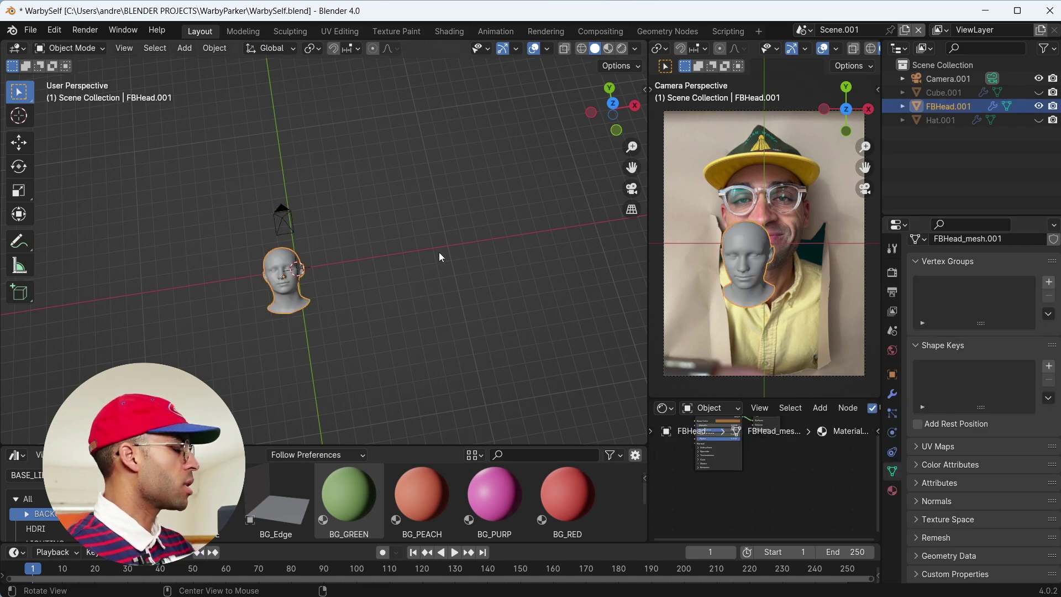
mouse_move(439, 252)
middle_down()
mouse_move(518, 171)
mouse_move(318, 140)
middle_up()
Lower the camera along Z and shift it along X to centre the head
click(297, 143)
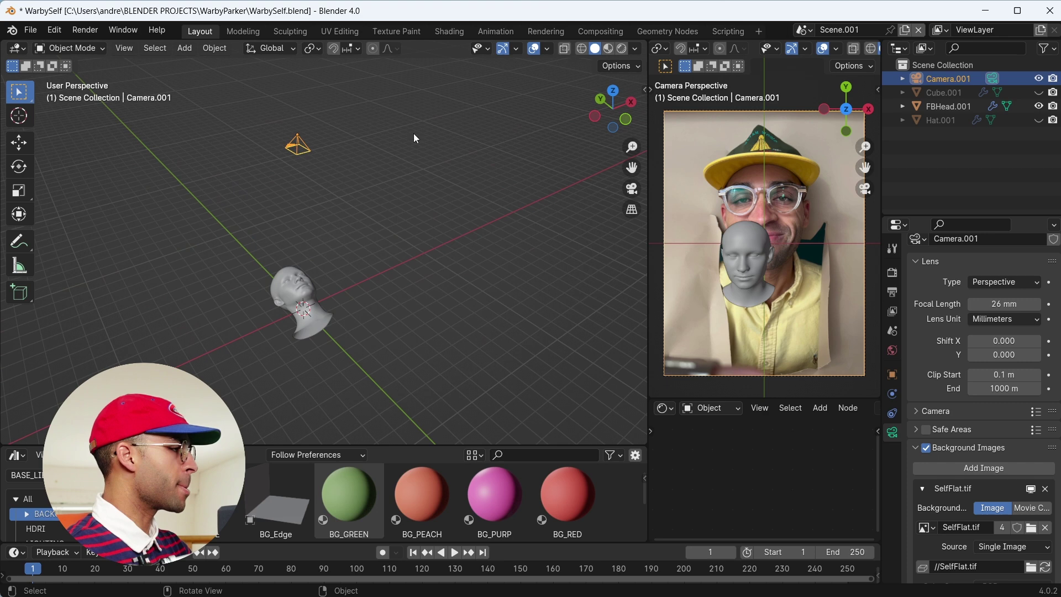
key(g)
key(z)
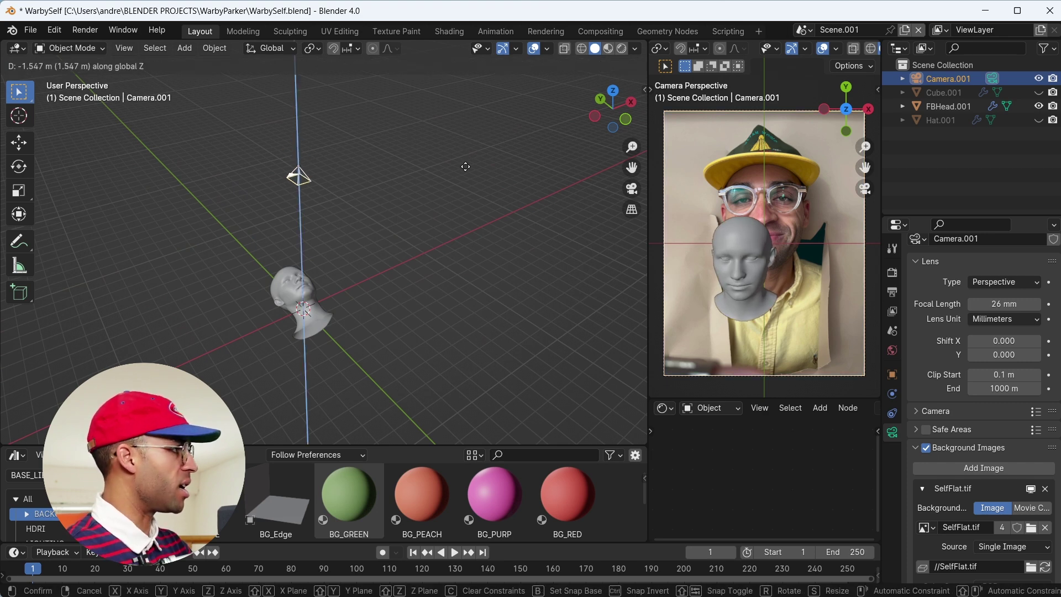
click(464, 166)
key(g)
key(x)
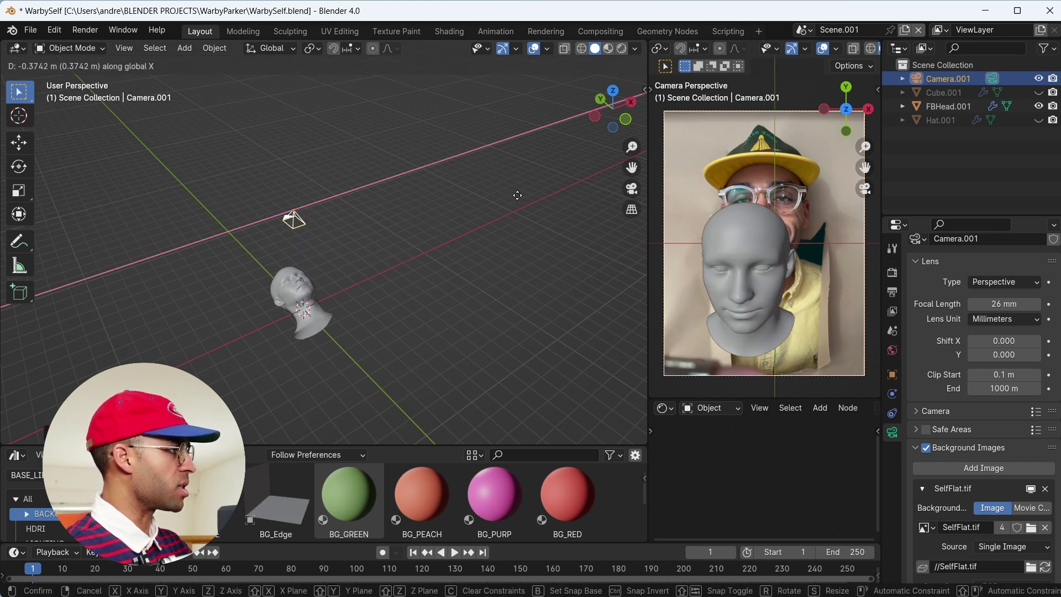
click(500, 198)
Move the camera along Y closer to the head, cancelling a final Y slide
key(g)
key(y)
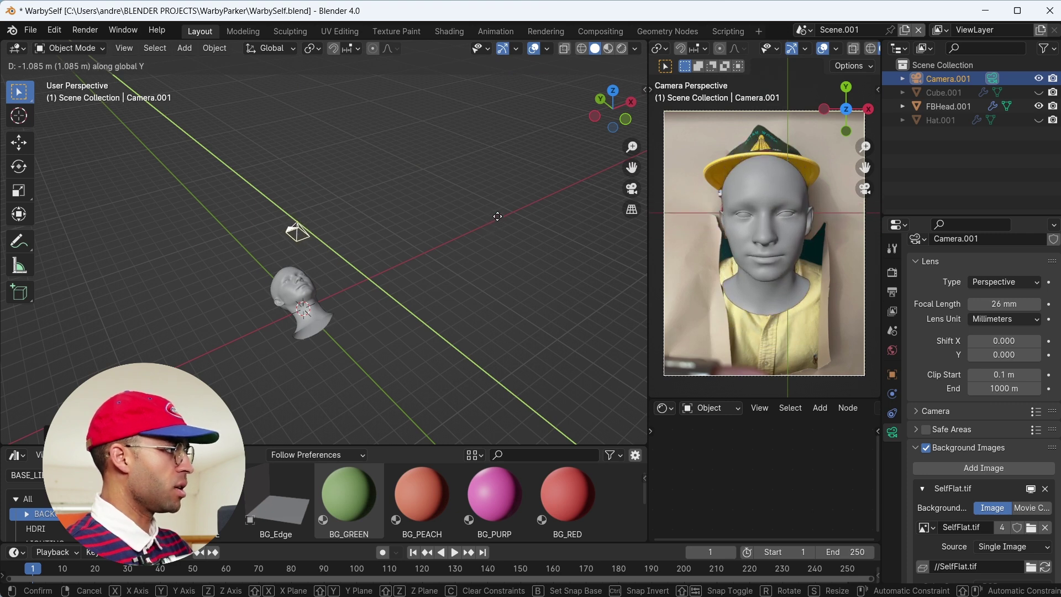
click(519, 213)
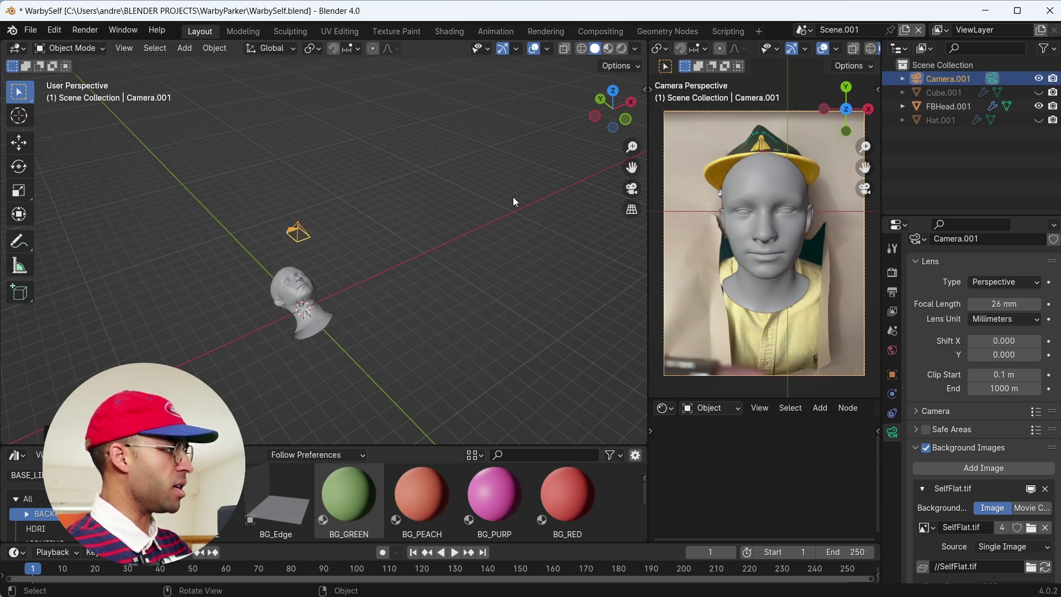
key(g)
key(y)
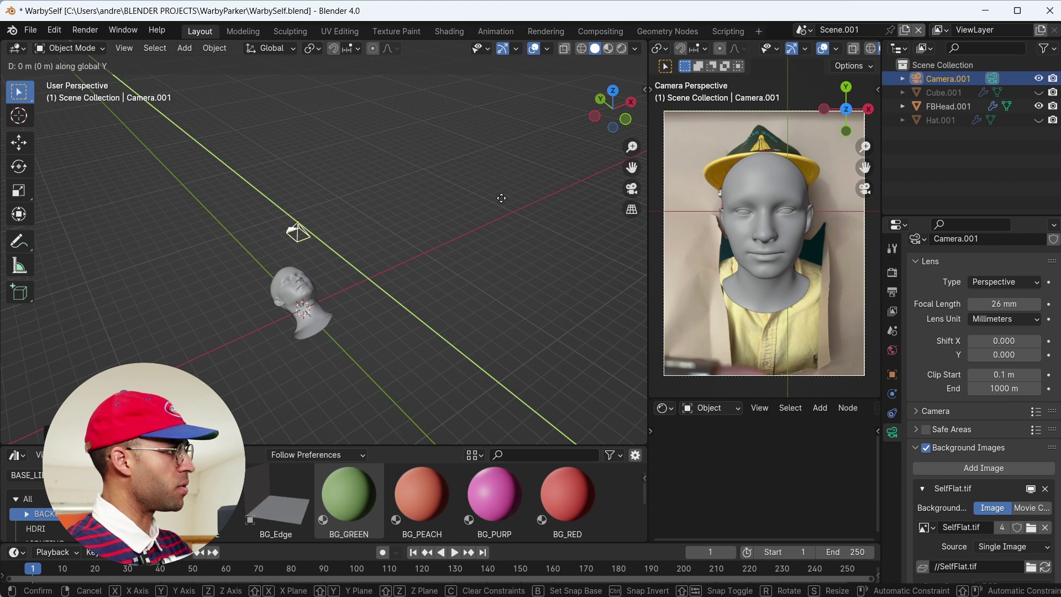
right_click(505, 205)
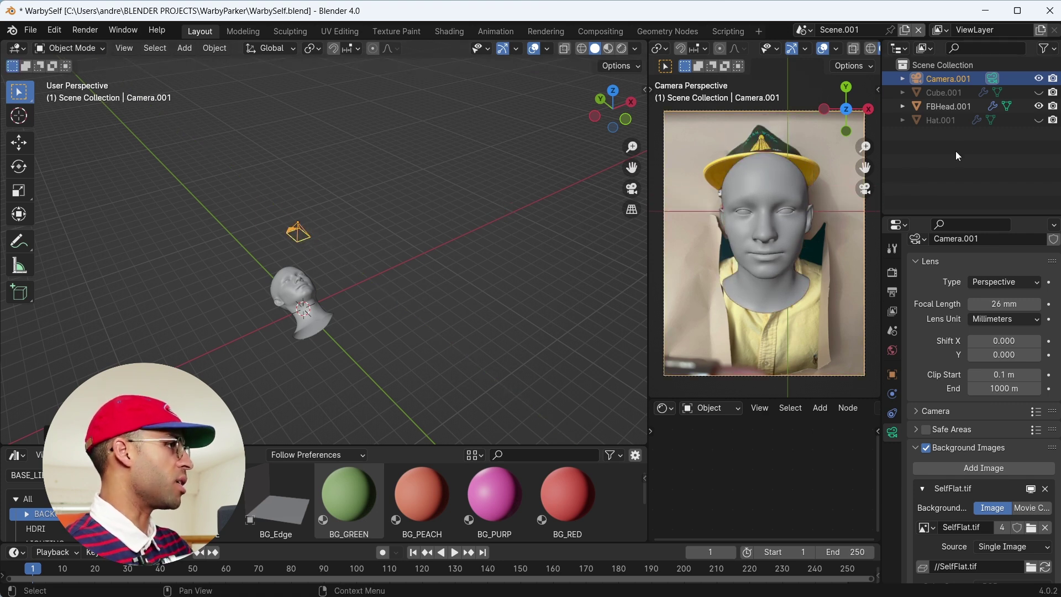
Unhide the pointed hat Cube.001 and the brimmed Hat.001 in the Outliner
click(1039, 92)
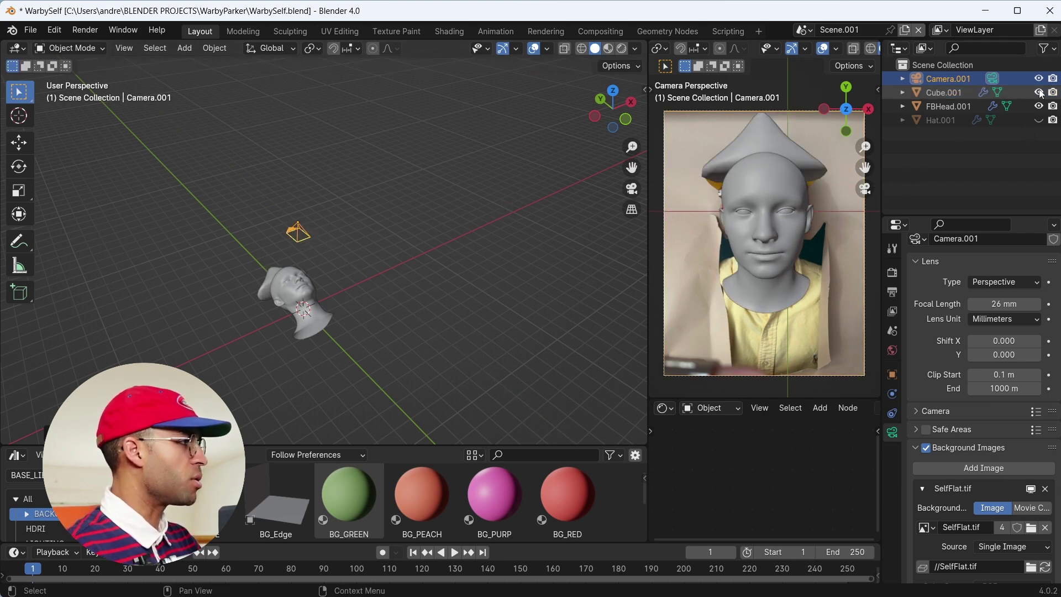
click(272, 270)
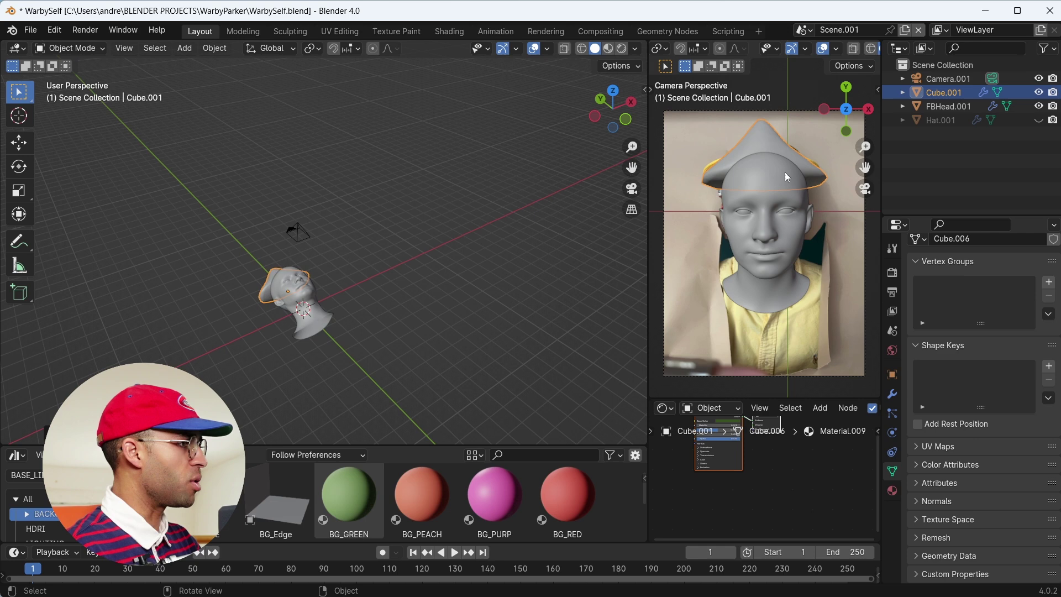
click(1039, 120)
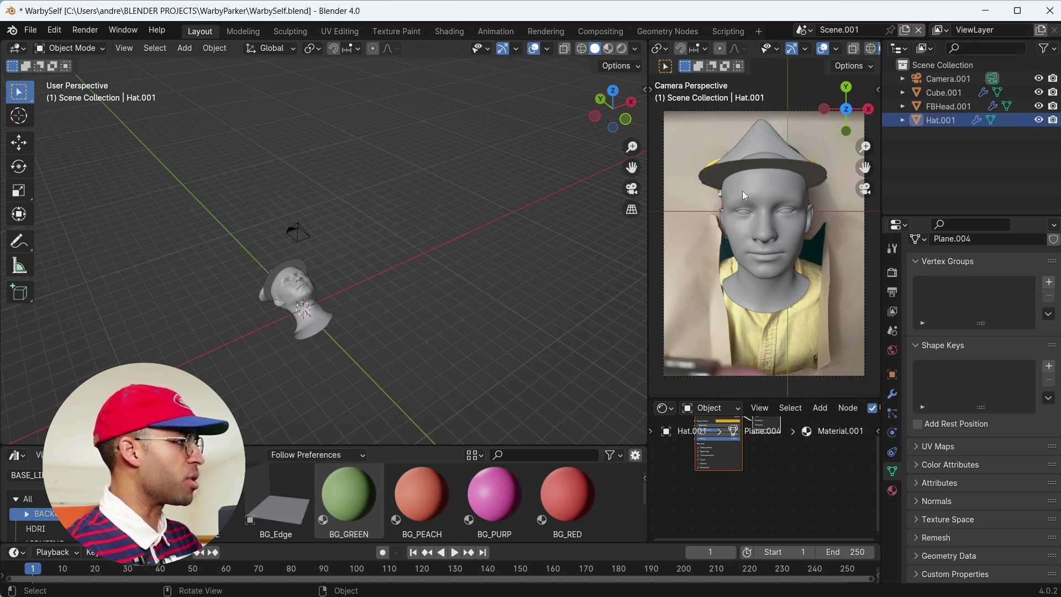
Move the brimmed hat along Y so it sits on the head
click(713, 173)
key(g)
key(y)
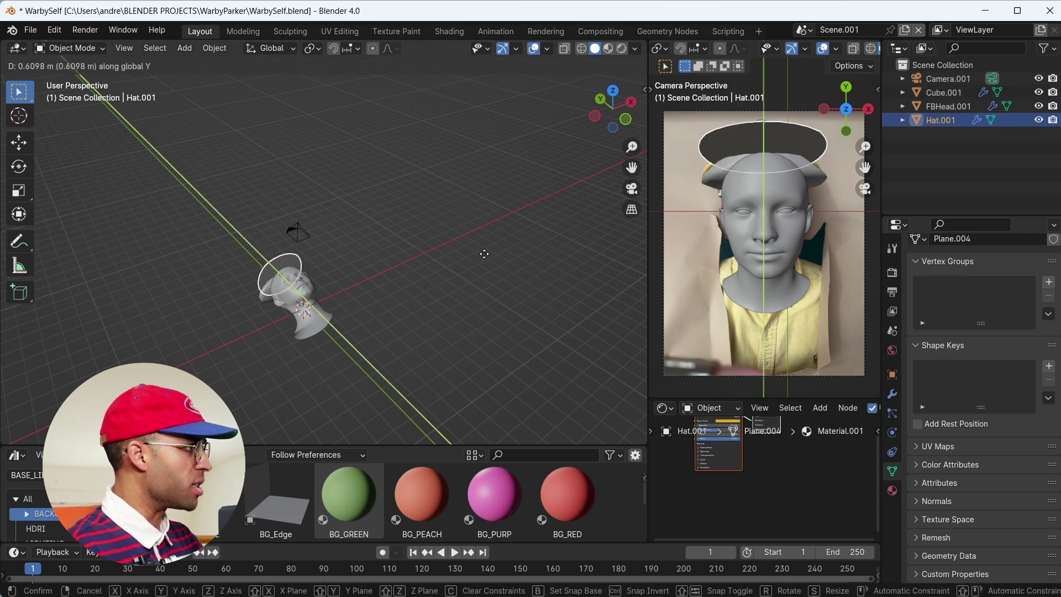
click(486, 270)
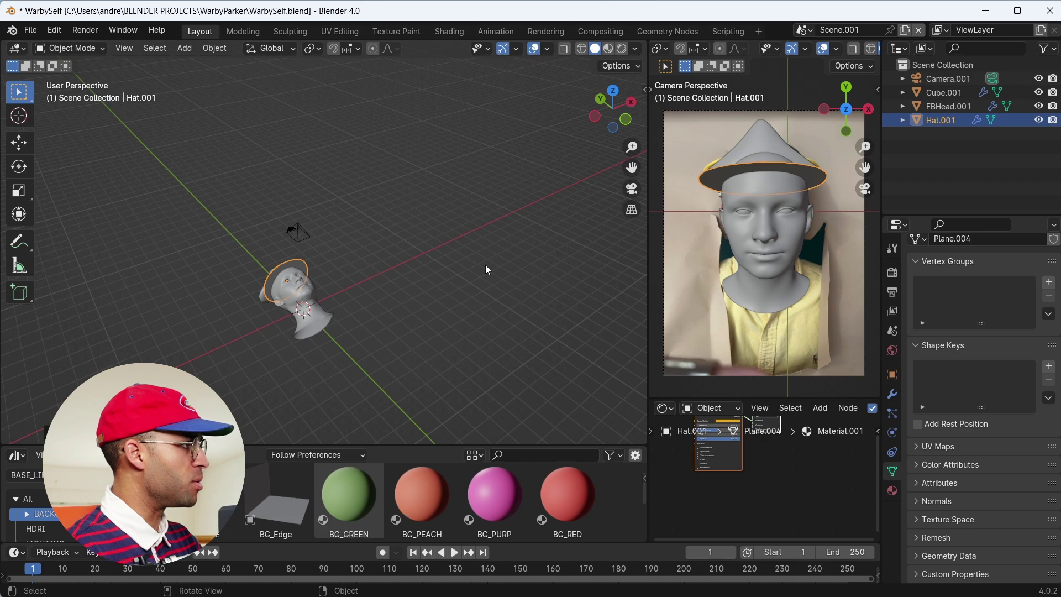
middle_drag(468, 257, 478, 261)
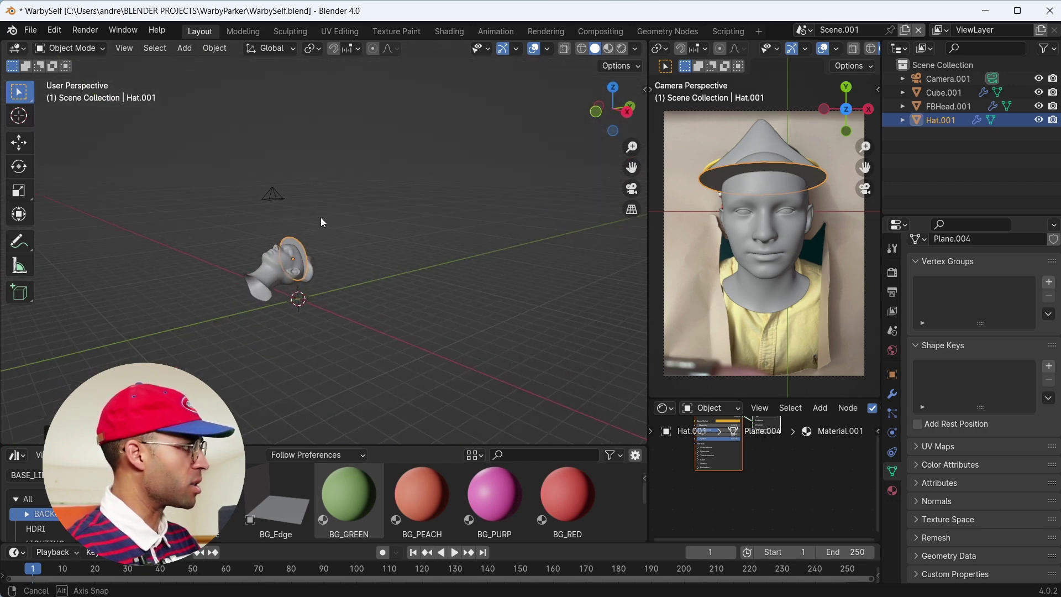
Select FBHead.001, switch the camera view to wireframe, and frame it from top view
click(774, 184)
scroll(878, 48, down, 3)
click(815, 48)
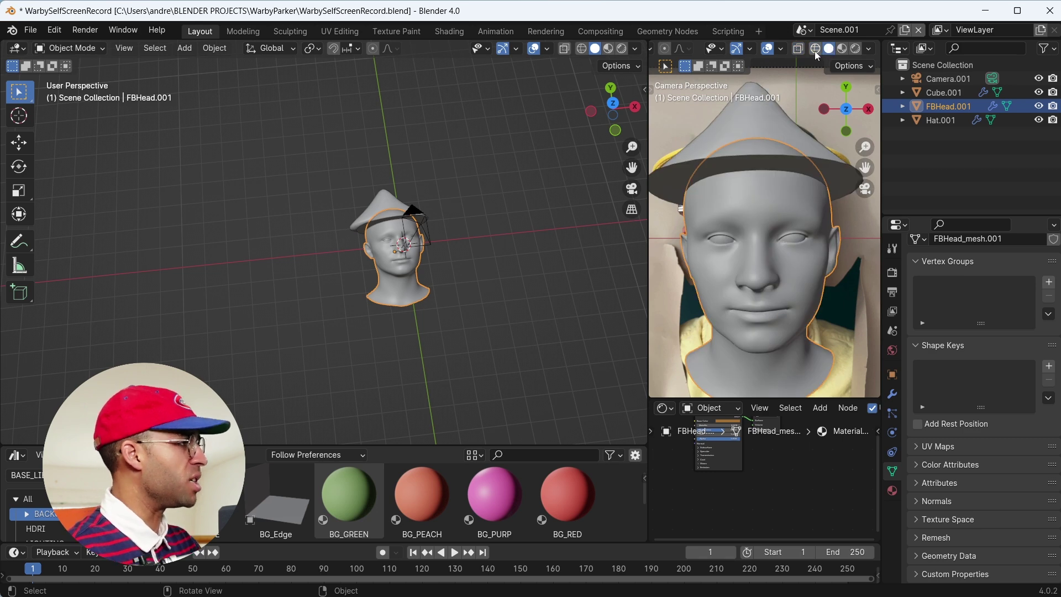
click(815, 49)
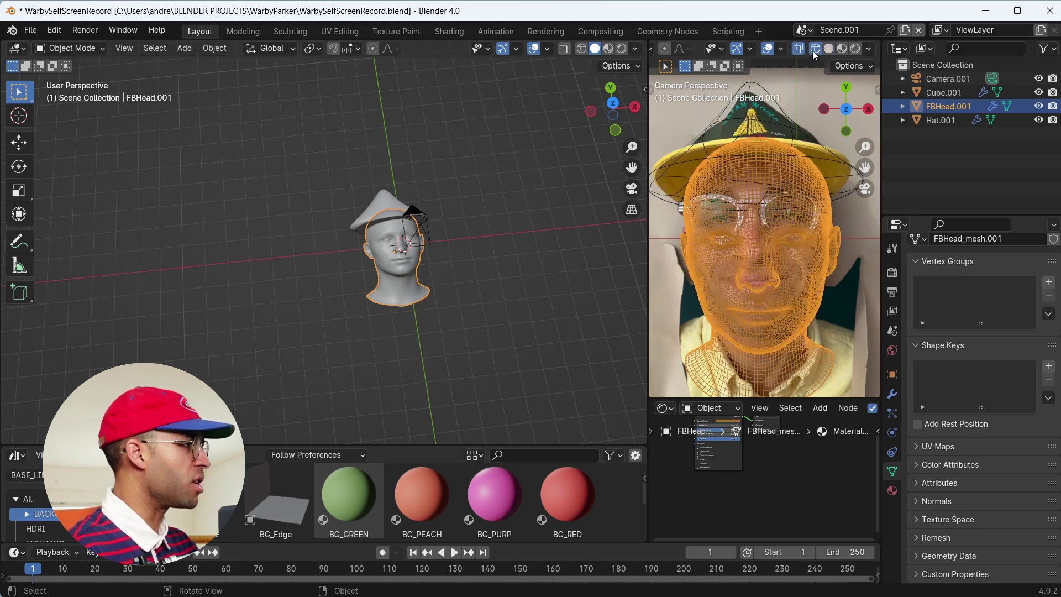
key(KP_Decimal)
key(KP_7)
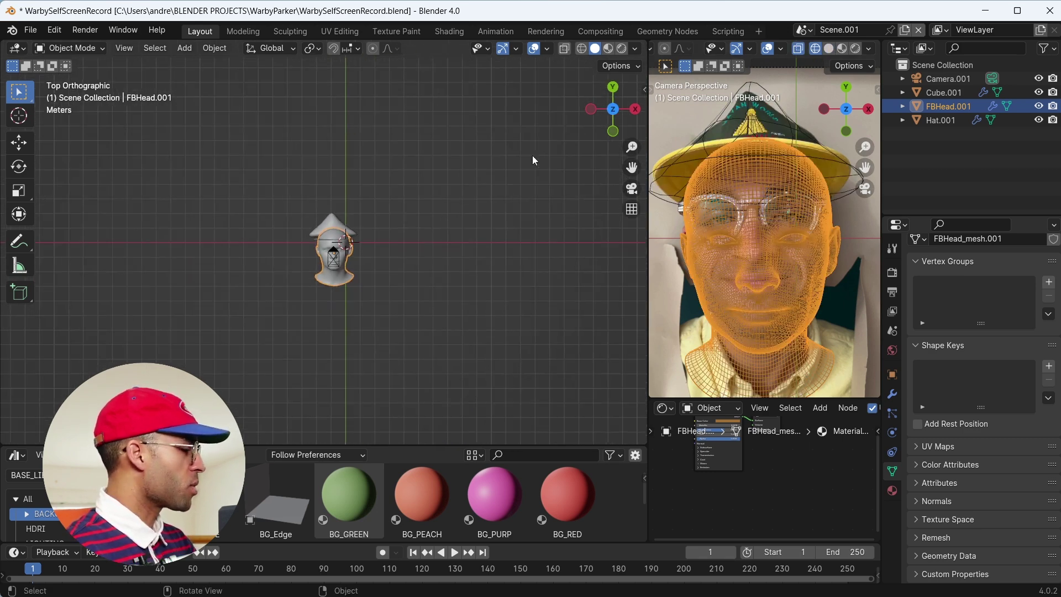
key(KP_Decimal)
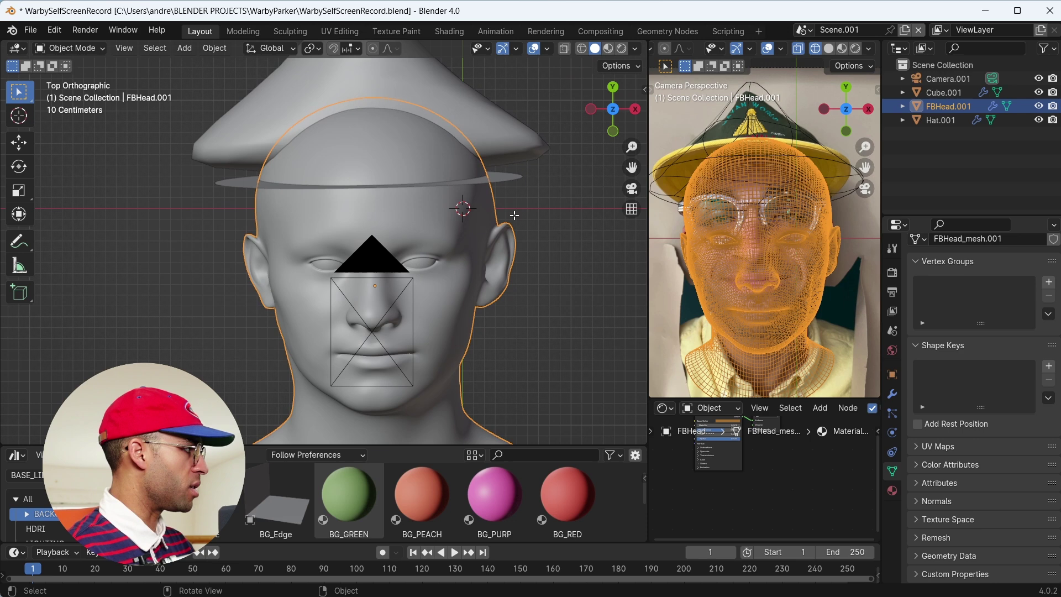
In Edit Mode, select the eye vertices with proportional editing on, then cancel and undo the move
key(Tab)
drag(399, 243, 444, 285)
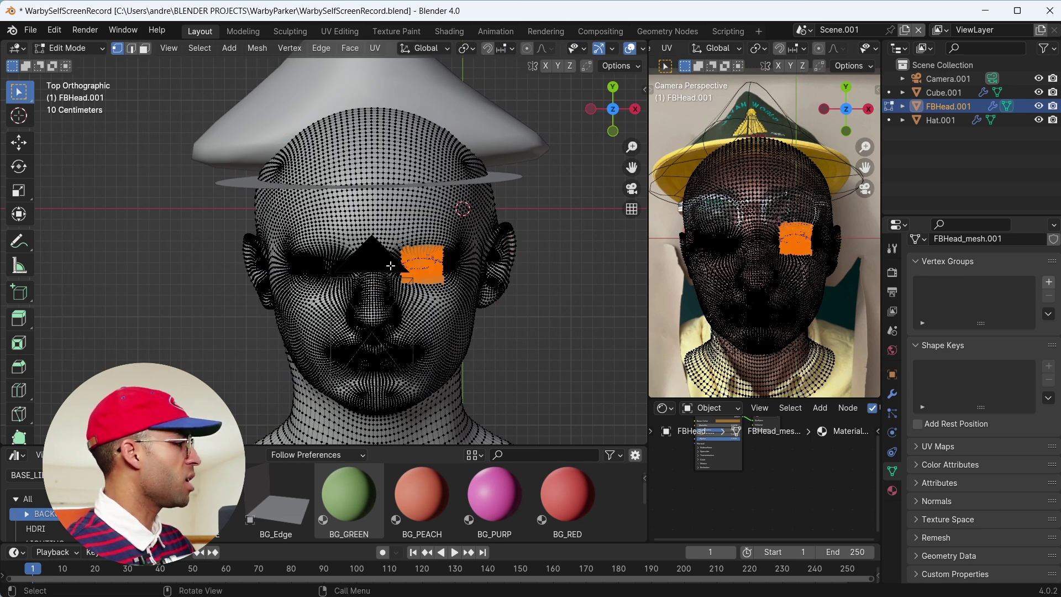
click(529, 49)
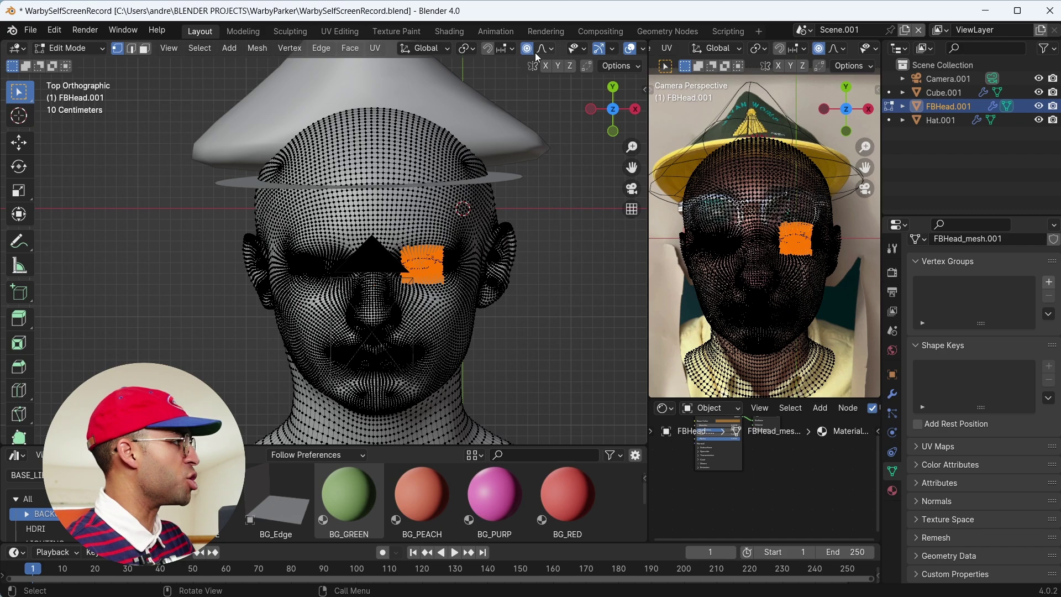
key(g)
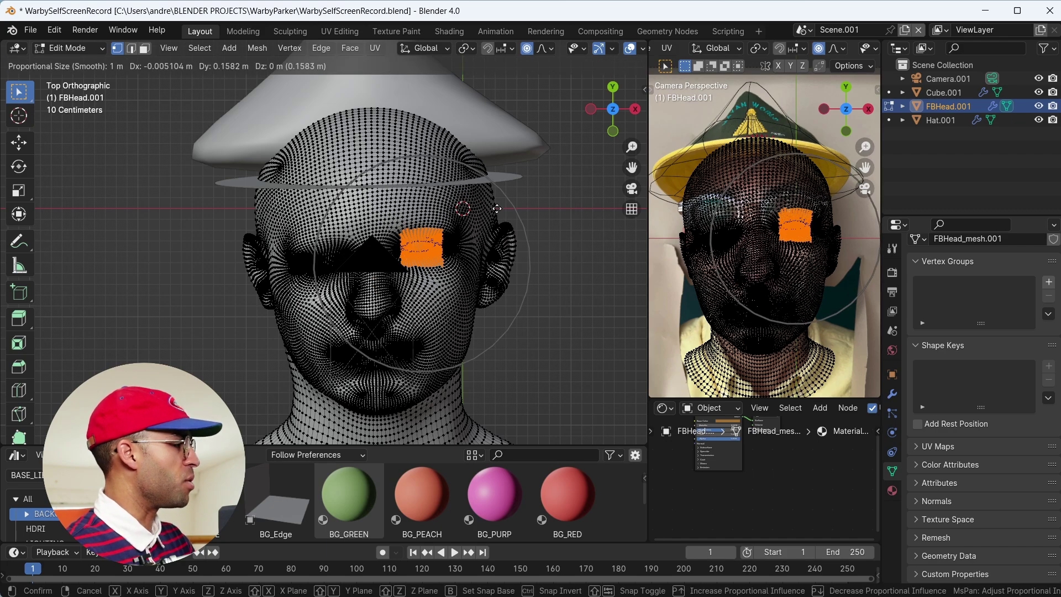
key(Escape)
key(ctrl+z)
Box-select and raise the mouth vertices, then select the left ear vertices
key(b)
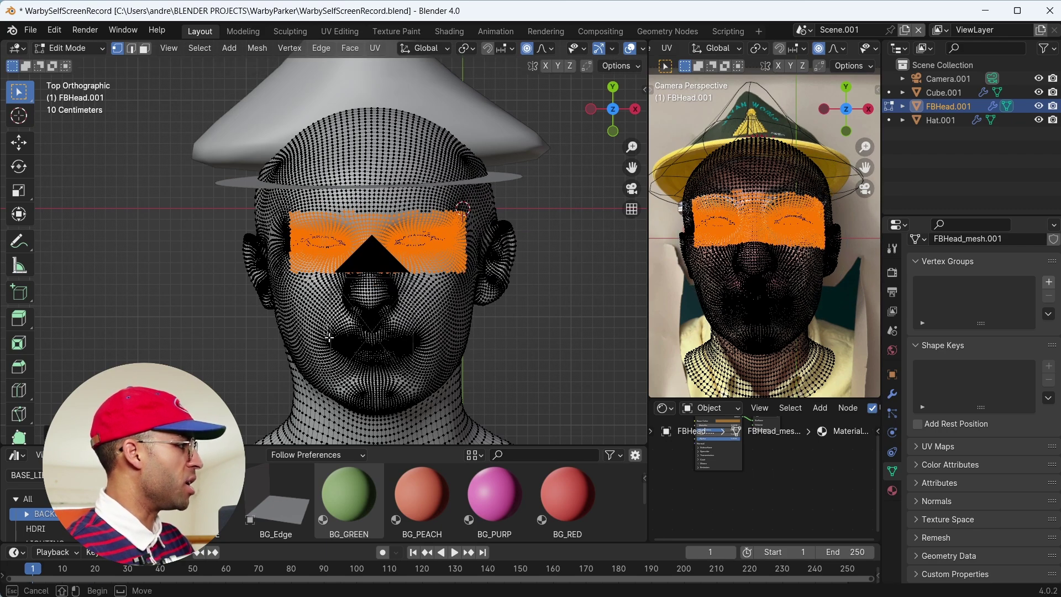
drag(329, 337, 425, 362)
key(g)
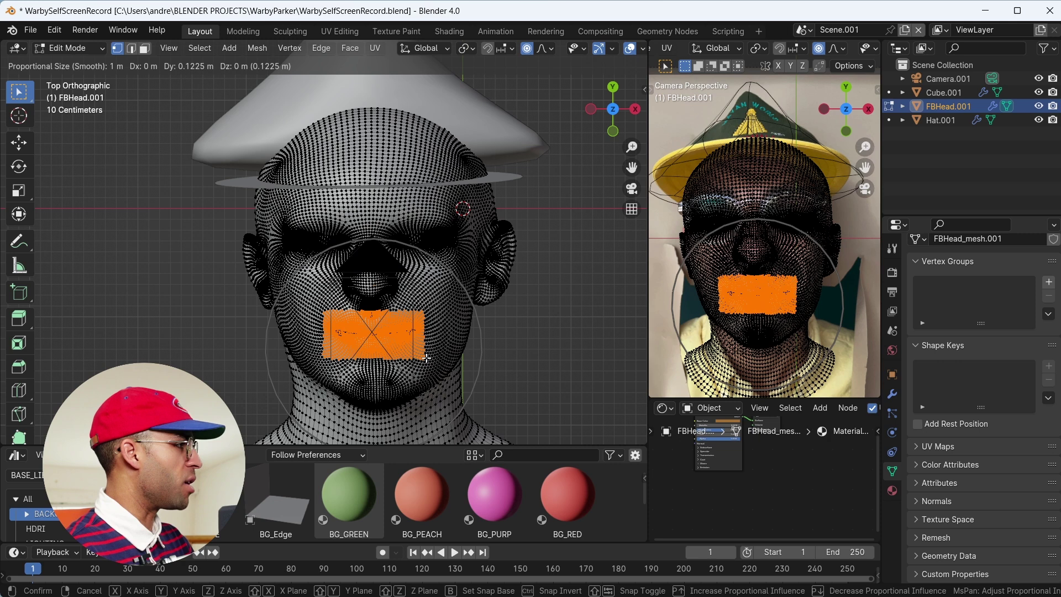
click(426, 358)
drag(234, 228, 286, 320)
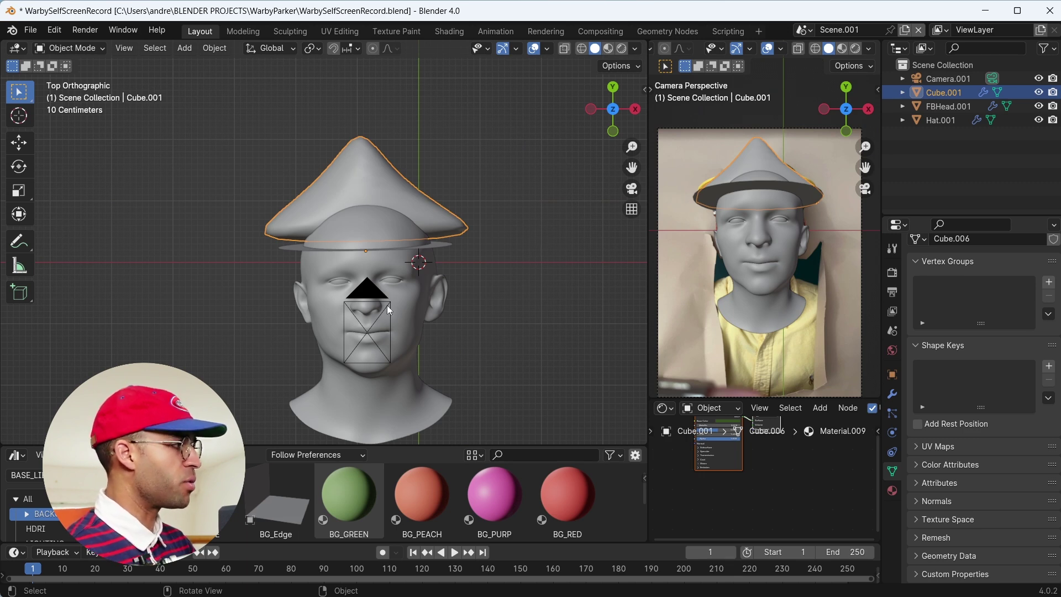
Inspect the head's Object Properties visibility settings, including its Shadow Catcher option
click(377, 204)
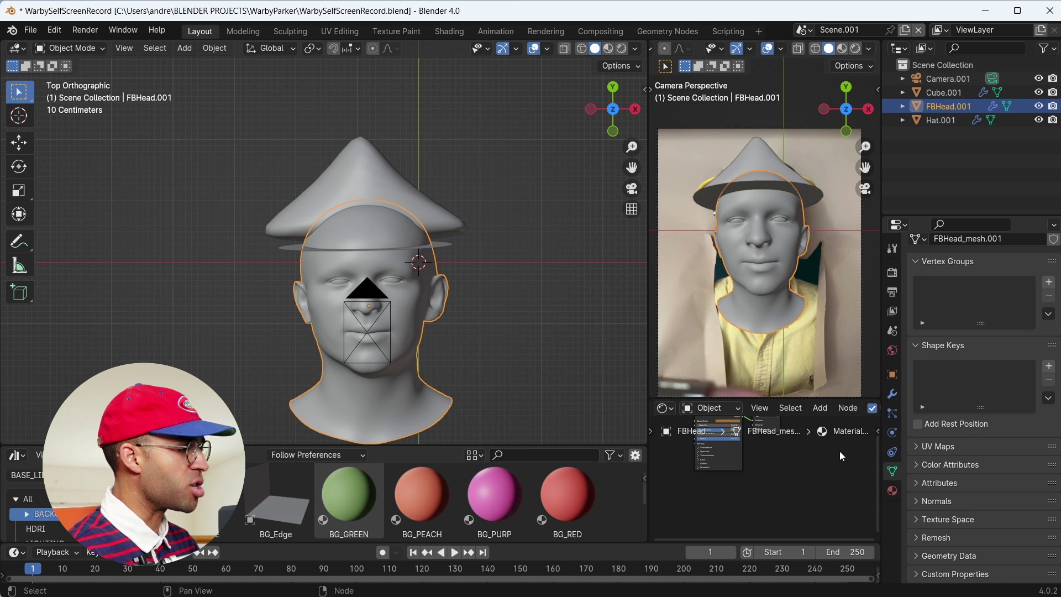
click(891, 374)
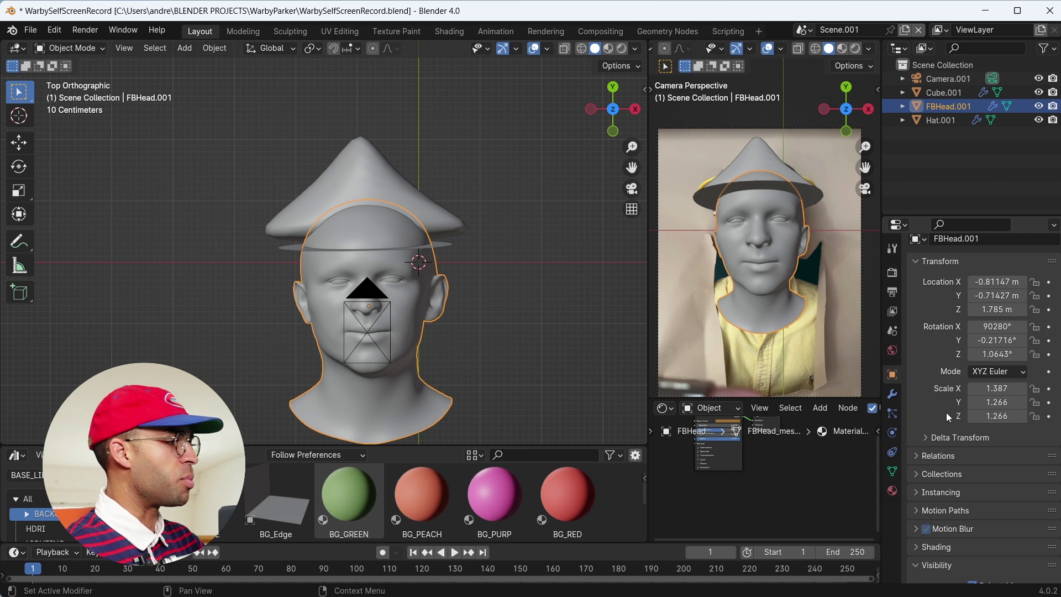
scroll(946, 412, down, 10)
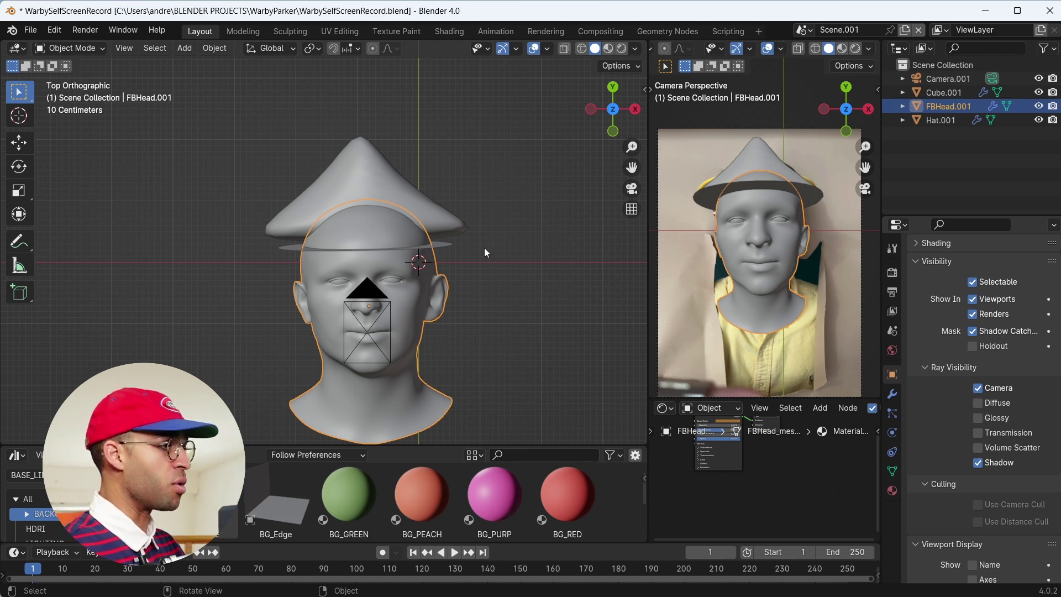
scroll(936, 429, up, 5)
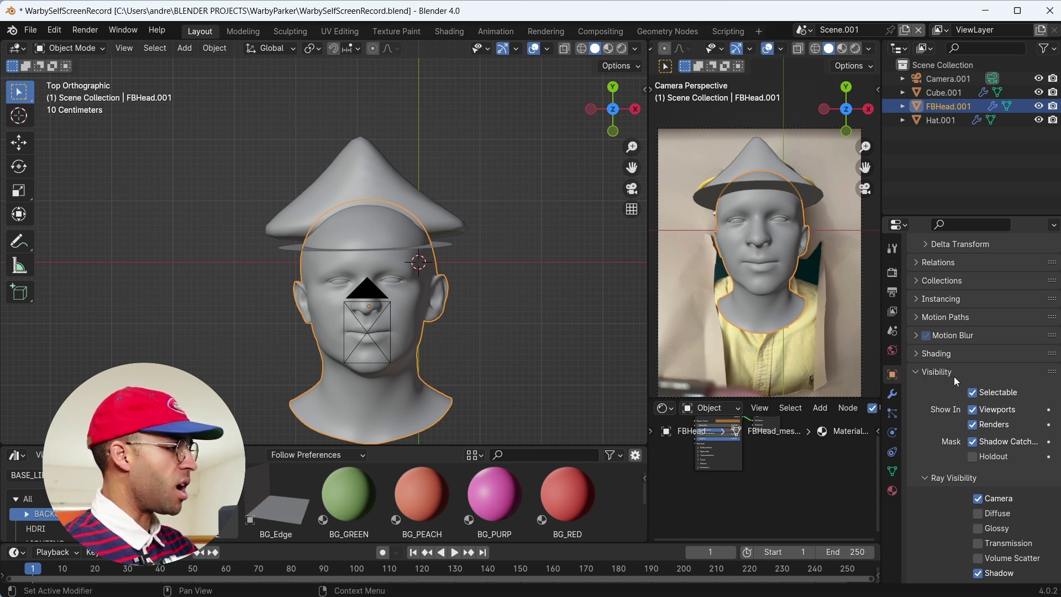
scroll(957, 350, up, 4)
scroll(960, 359, down, 6)
scroll(958, 362, down, 2)
scroll(958, 362, down, 1)
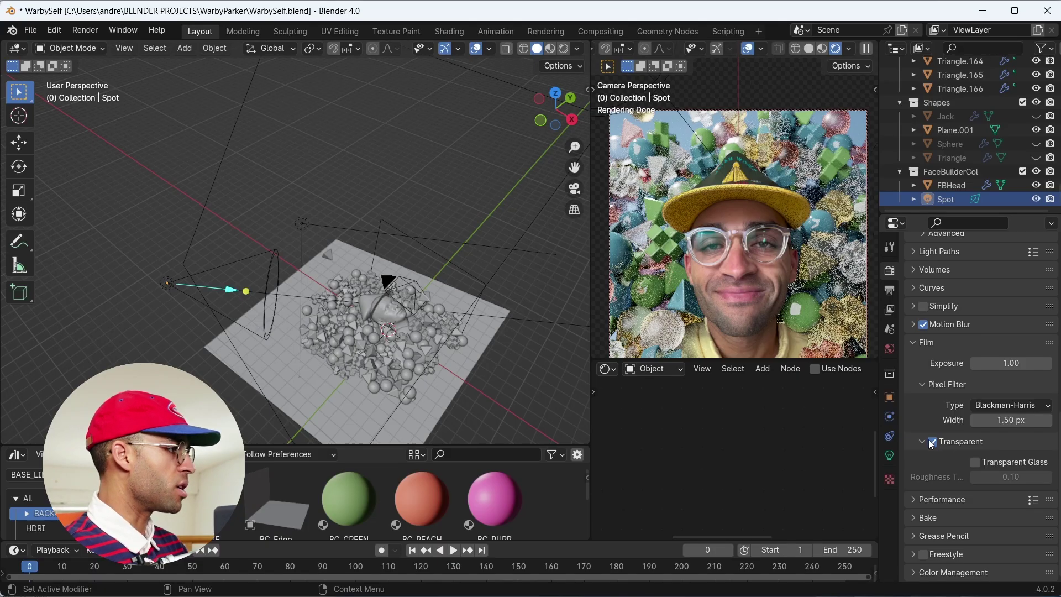
Toggle Film Transparent off and on to compare the render, leaving it enabled
click(932, 442)
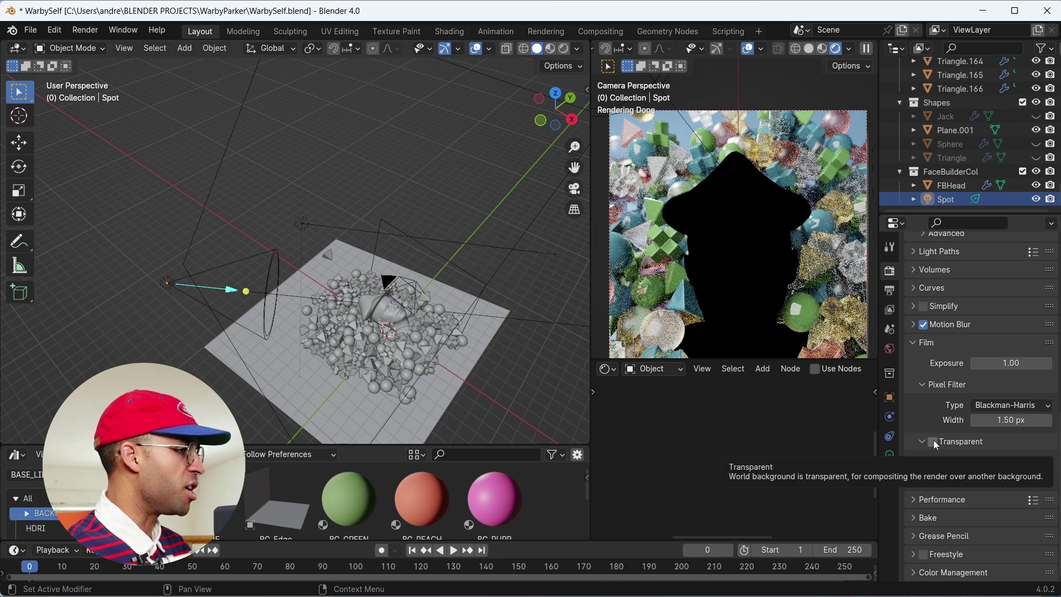
click(933, 441)
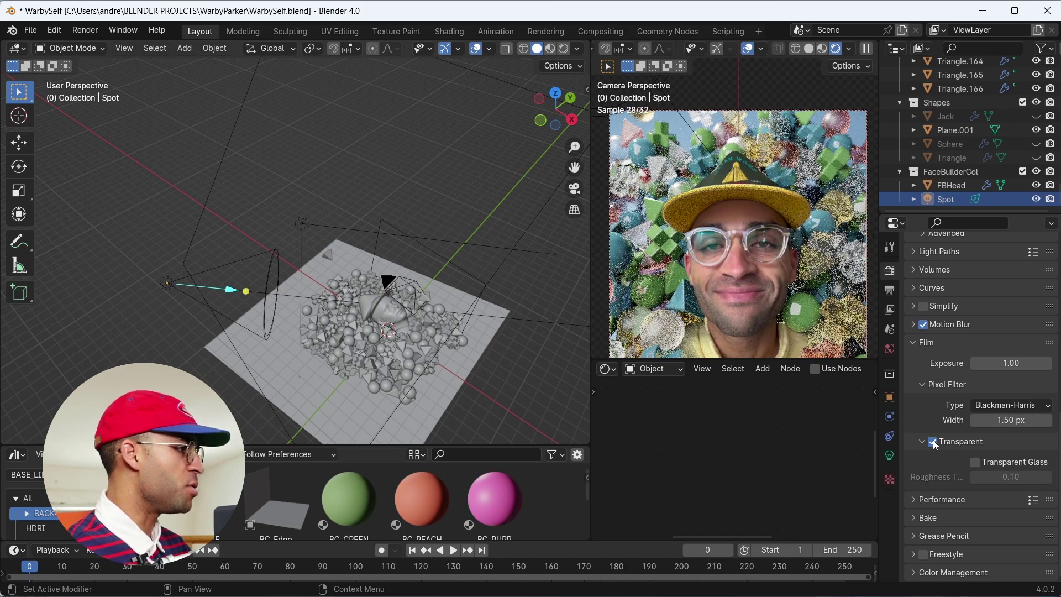
click(933, 441)
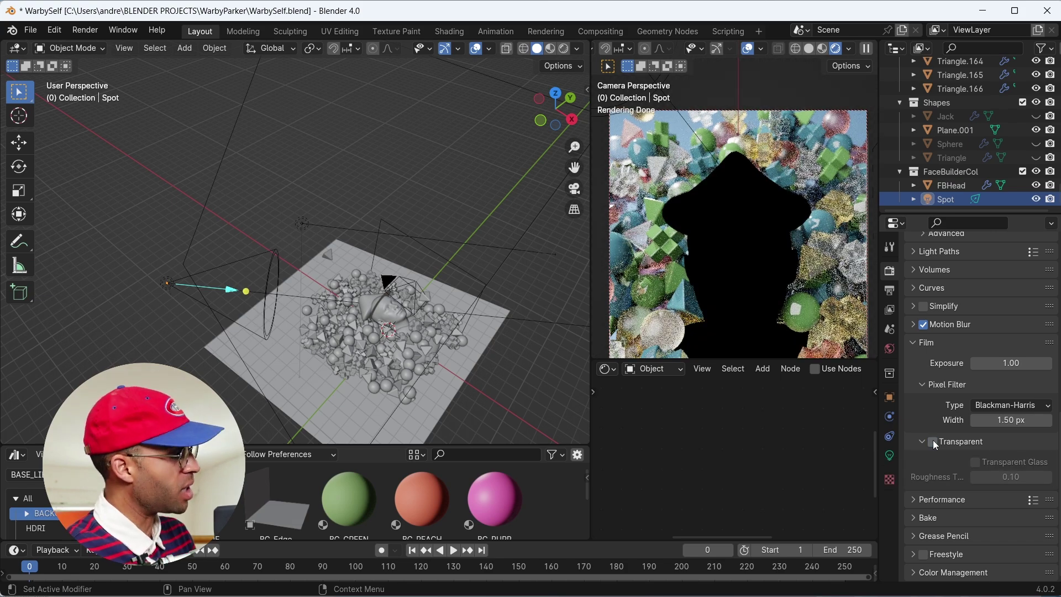
click(932, 441)
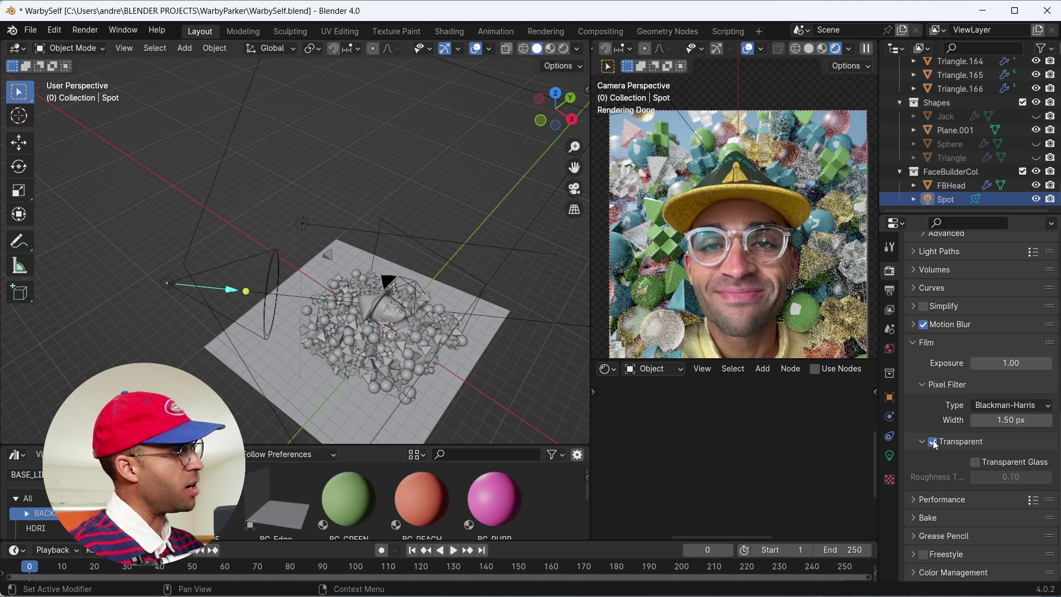
click(932, 441)
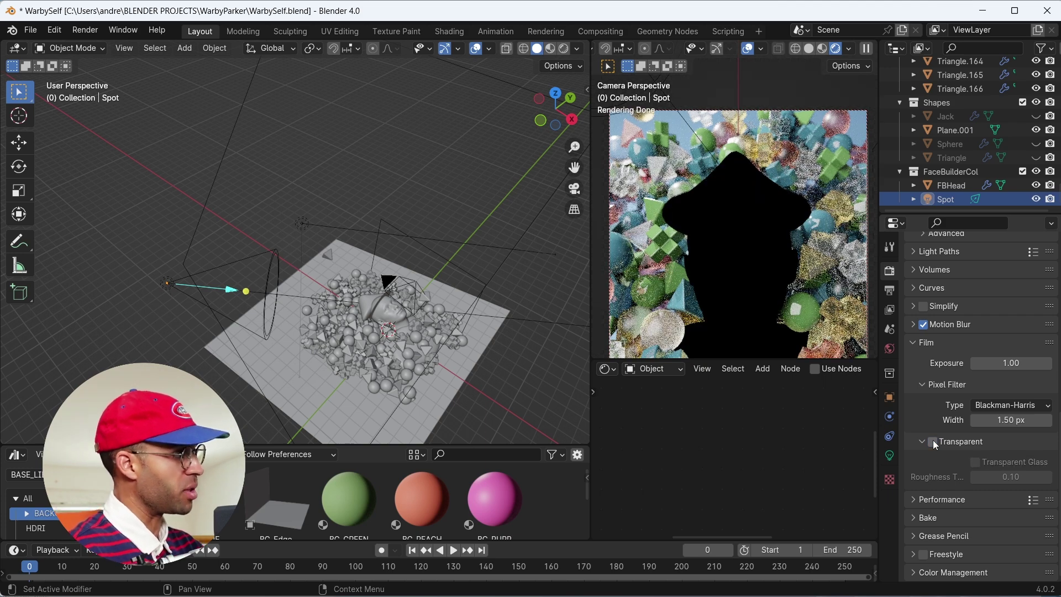
click(933, 441)
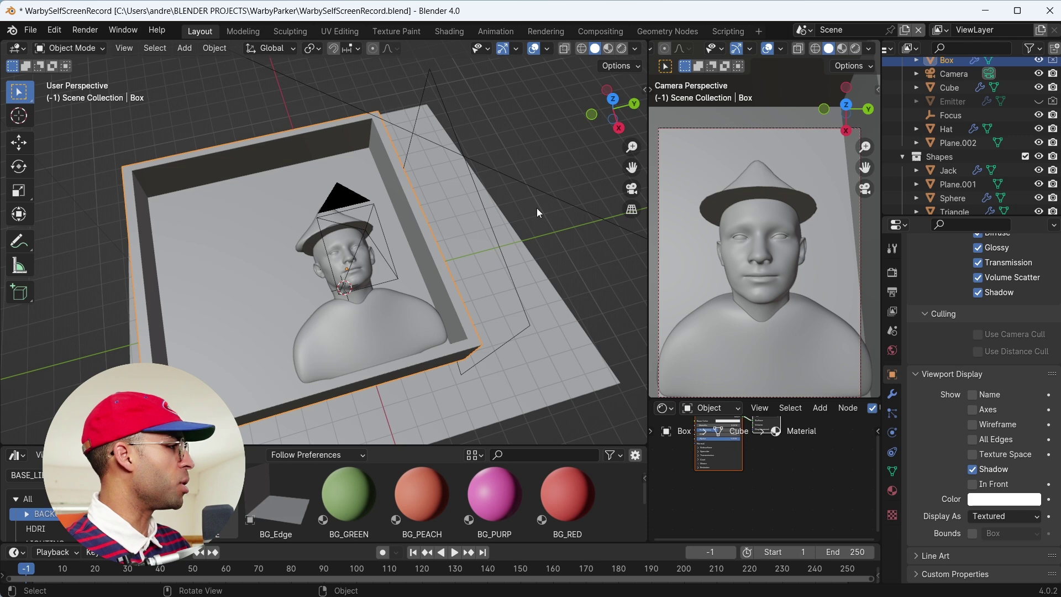
Frame the box, unhide and select the Emitter plane, and show its Particles settings
middle_drag(535, 207, 601, 190)
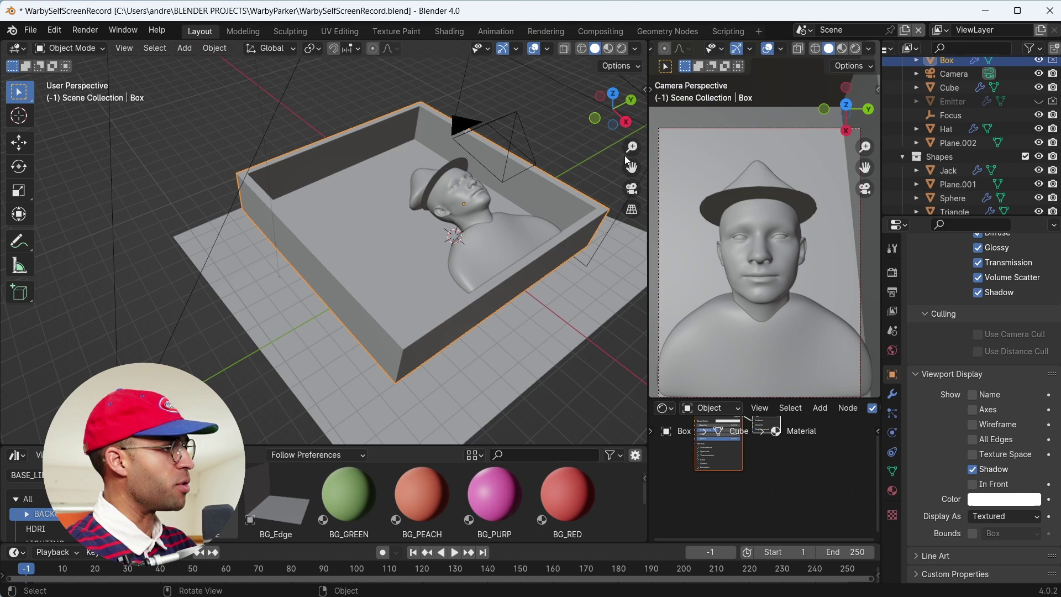
key(Home)
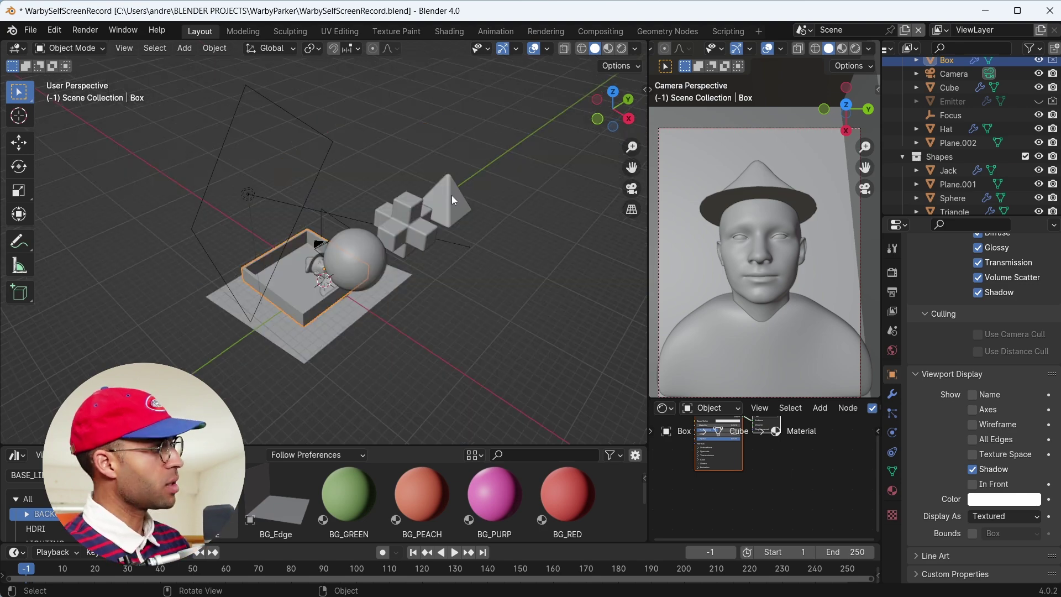
key(KP_Decimal)
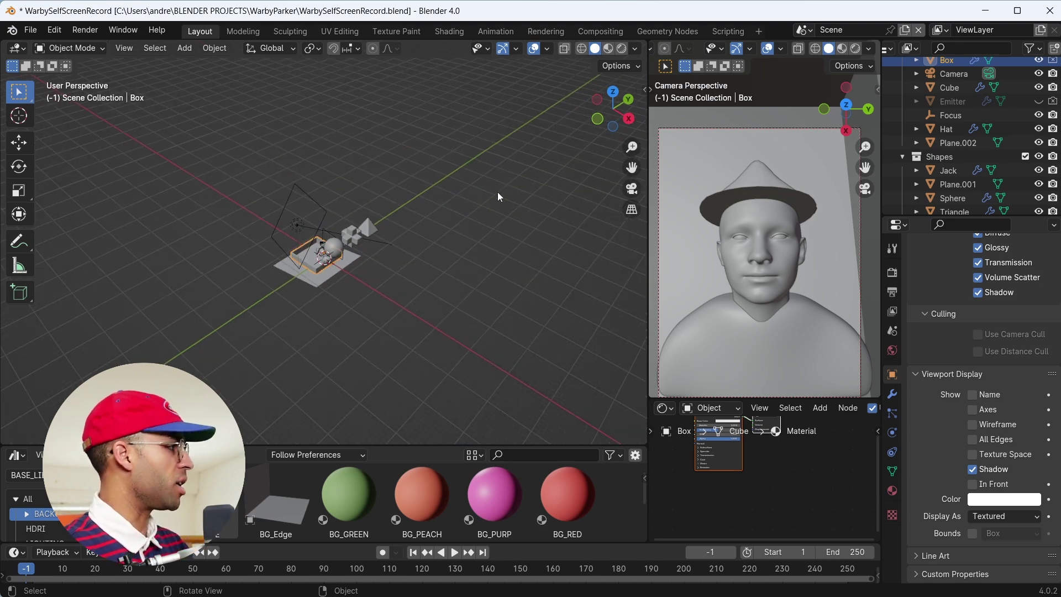
scroll(1007, 119, up, 2)
key(alt+h)
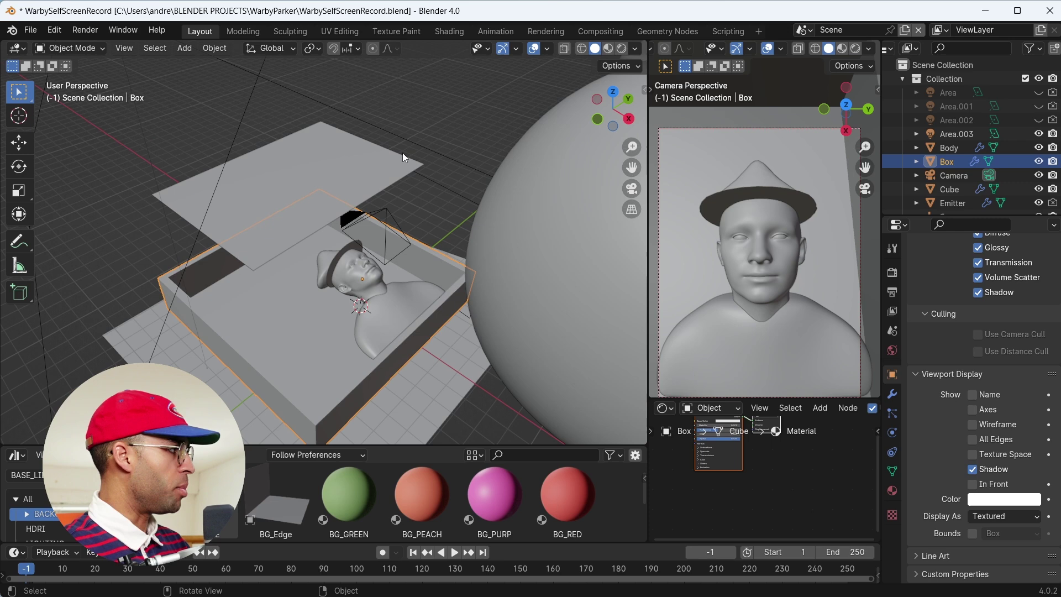
click(364, 169)
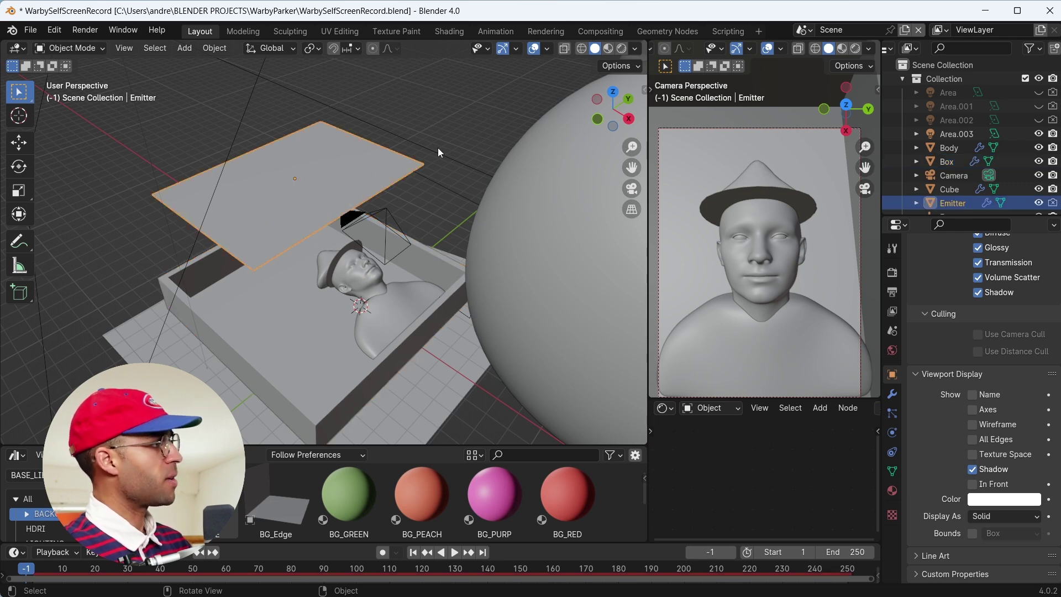
click(892, 414)
middle_drag(437, 166, 427, 144)
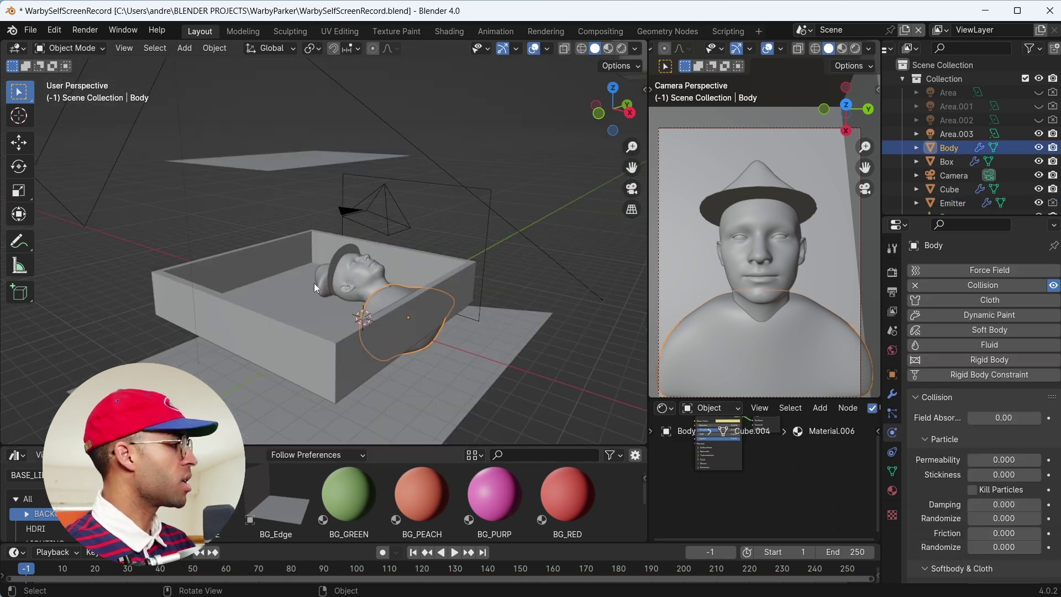
Inspect the collision settings of the head and hat on the bust, undoing a stray orbit
click(357, 273)
middle_drag(369, 273, 401, 284)
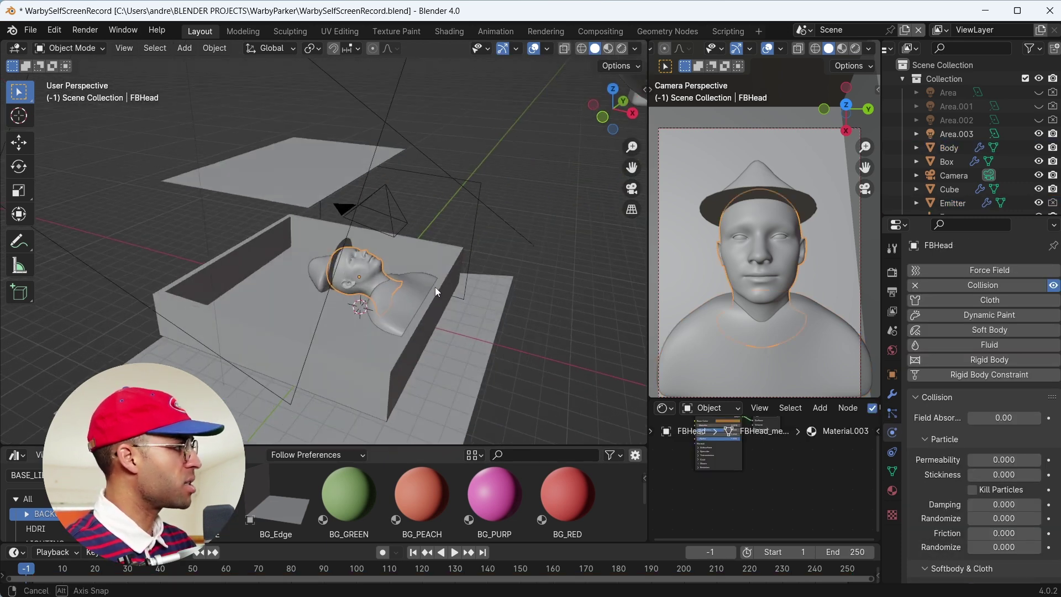
key(ctrl+z)
click(323, 267)
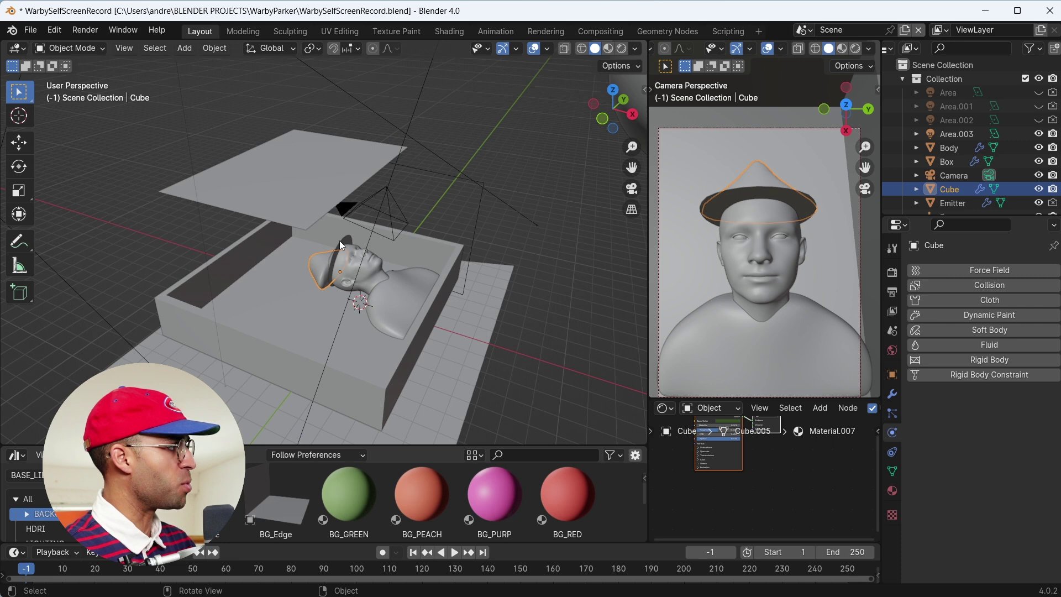
click(339, 240)
Check the box's collision settings (damping 0.861, friction 0.728) while panning and orbiting around it
click(459, 349)
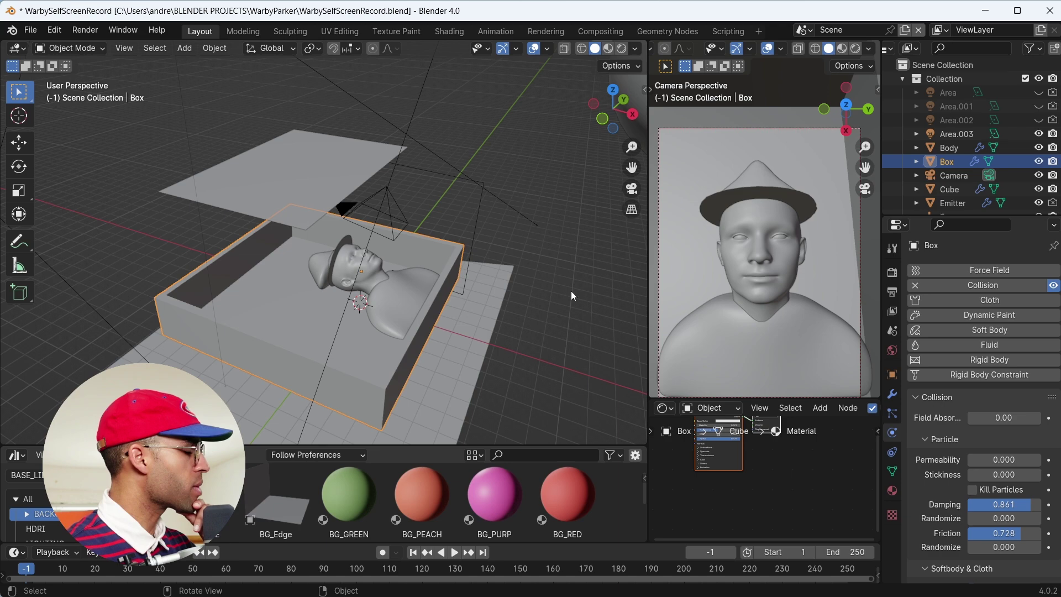
drag(631, 166, 589, 193)
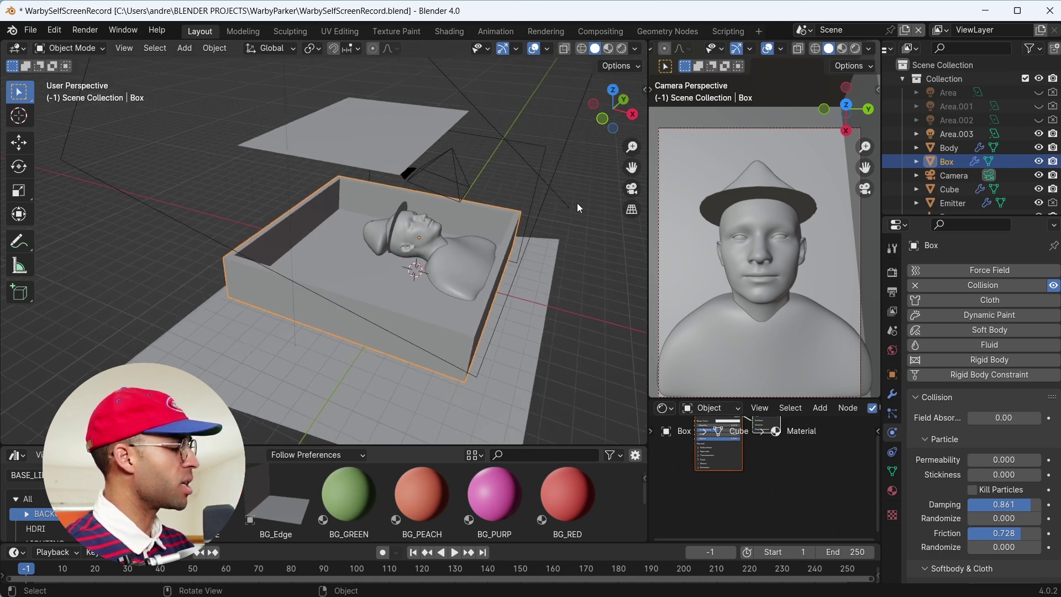
mouse_move(569, 210)
middle_down()
mouse_move(532, 202)
mouse_move(462, 283)
middle_up()
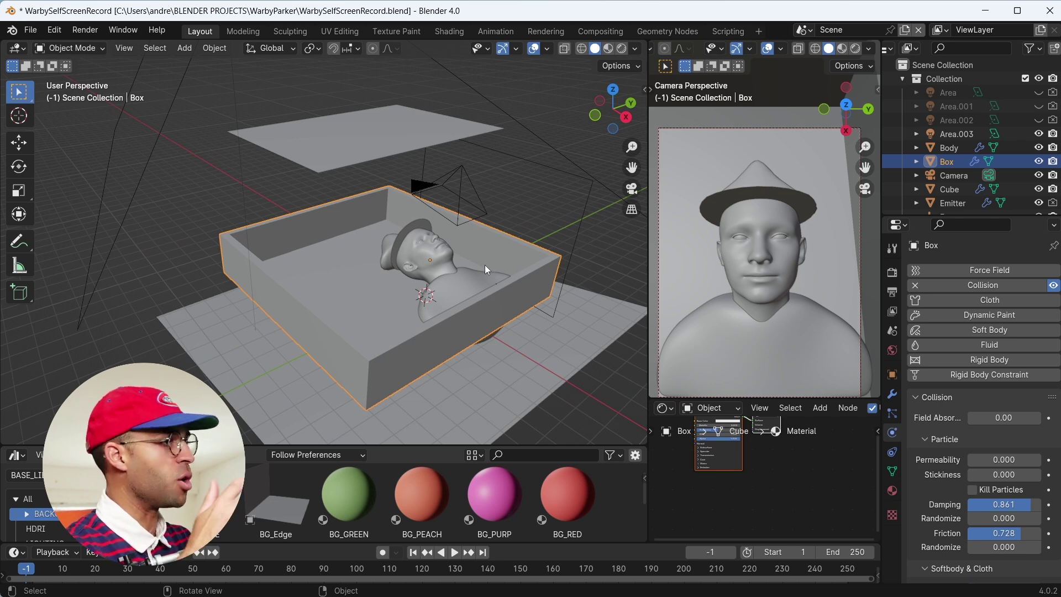
Select the emitter plane and review its particle and Fluid physics settings
click(421, 155)
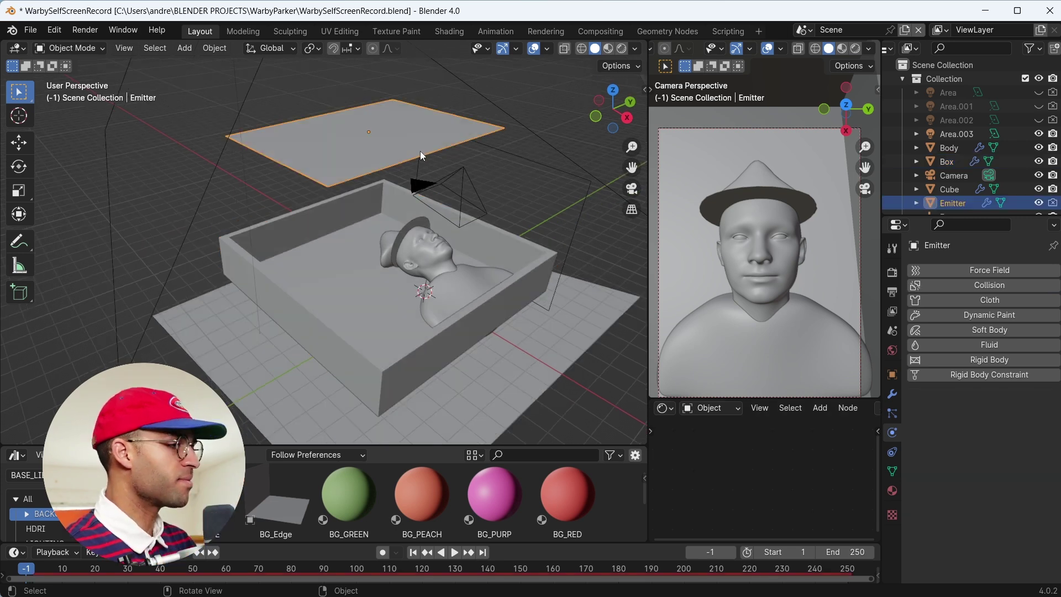
mouse_move(484, 223)
middle_down()
mouse_move(490, 208)
mouse_move(492, 237)
middle_up()
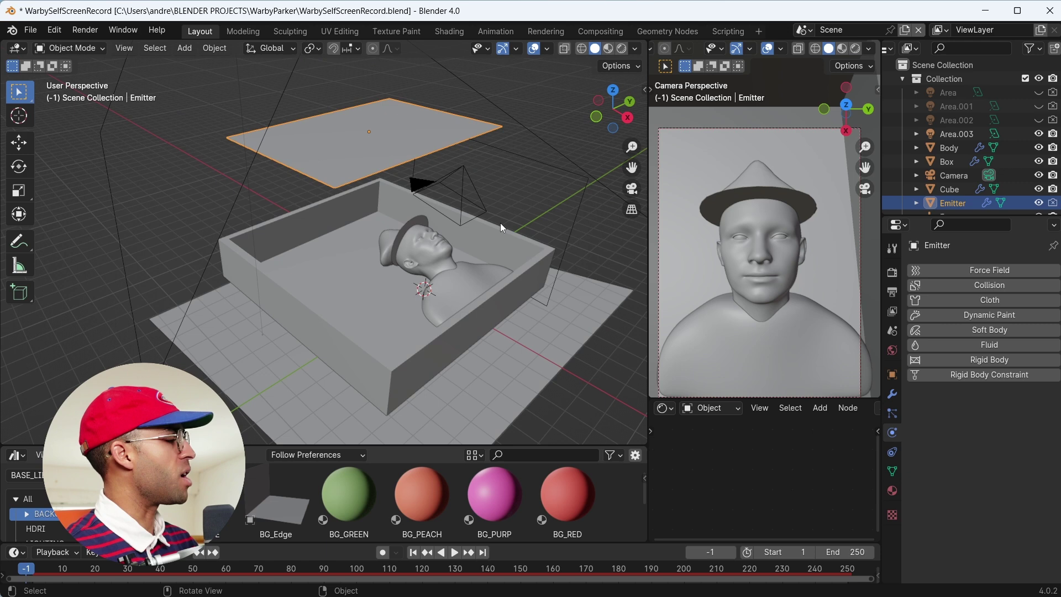
click(892, 413)
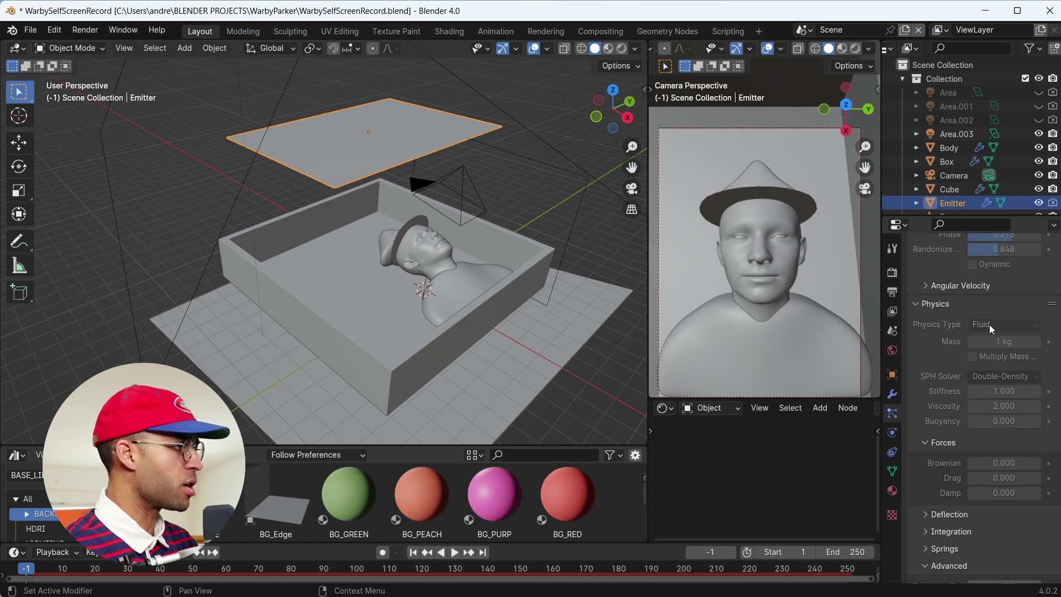
Play the particle simulation so shapes pile into the box, inspecting Plane.001 along the way
key(space)
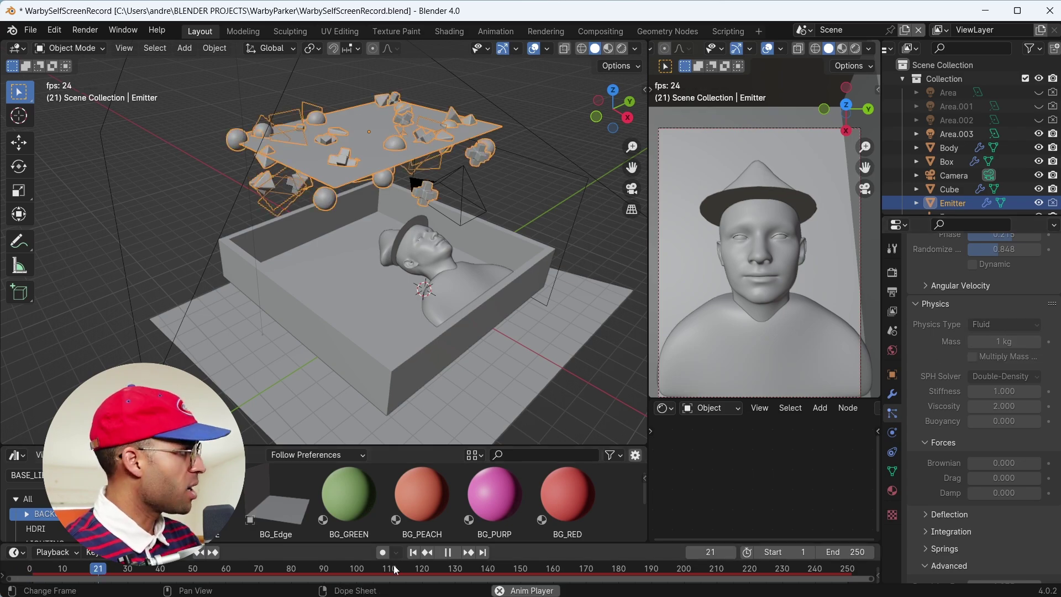
click(156, 181)
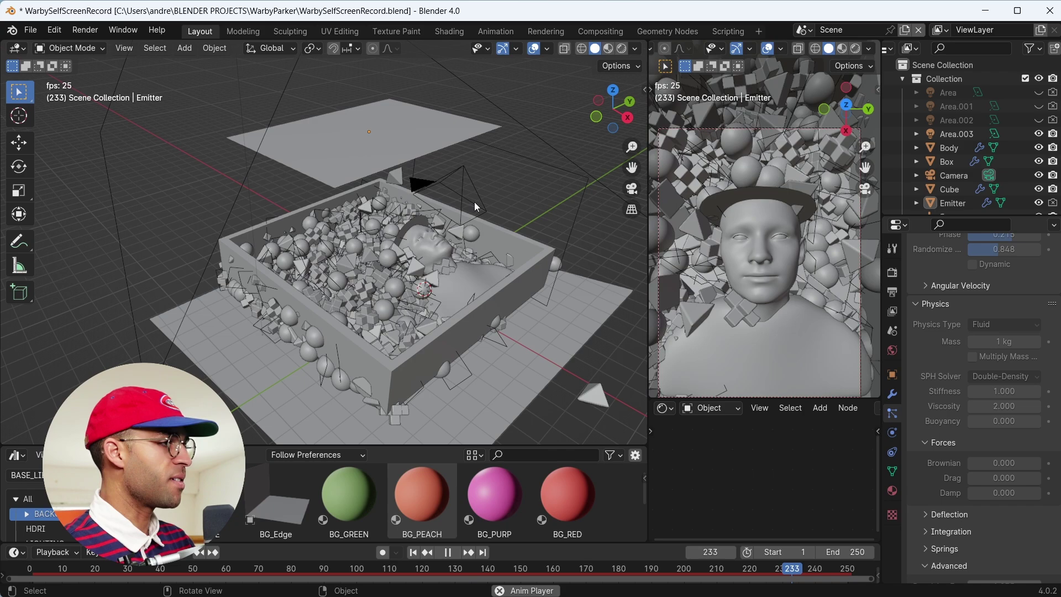
click(559, 258)
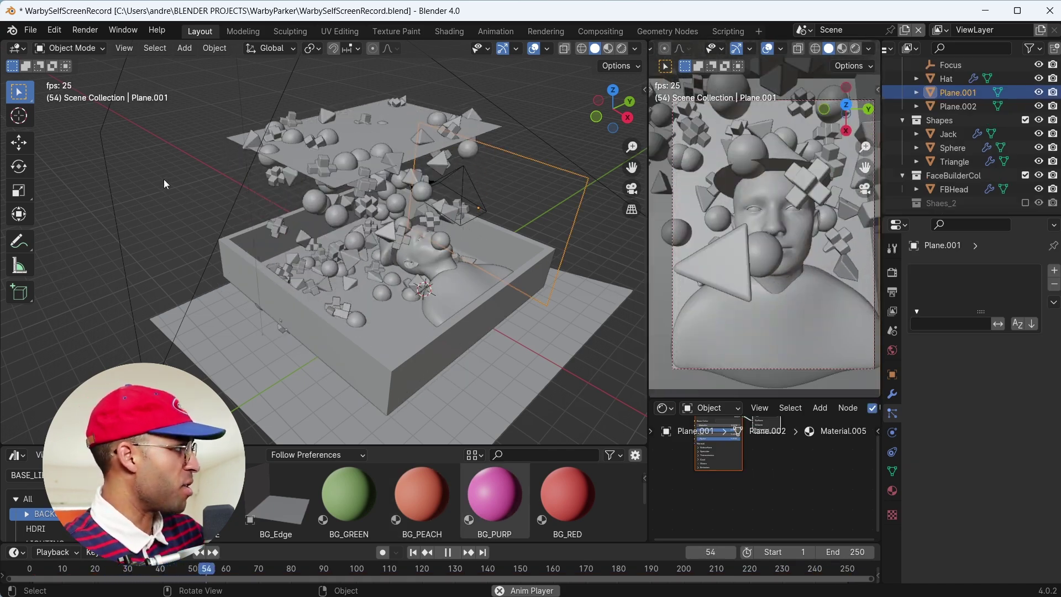
click(163, 179)
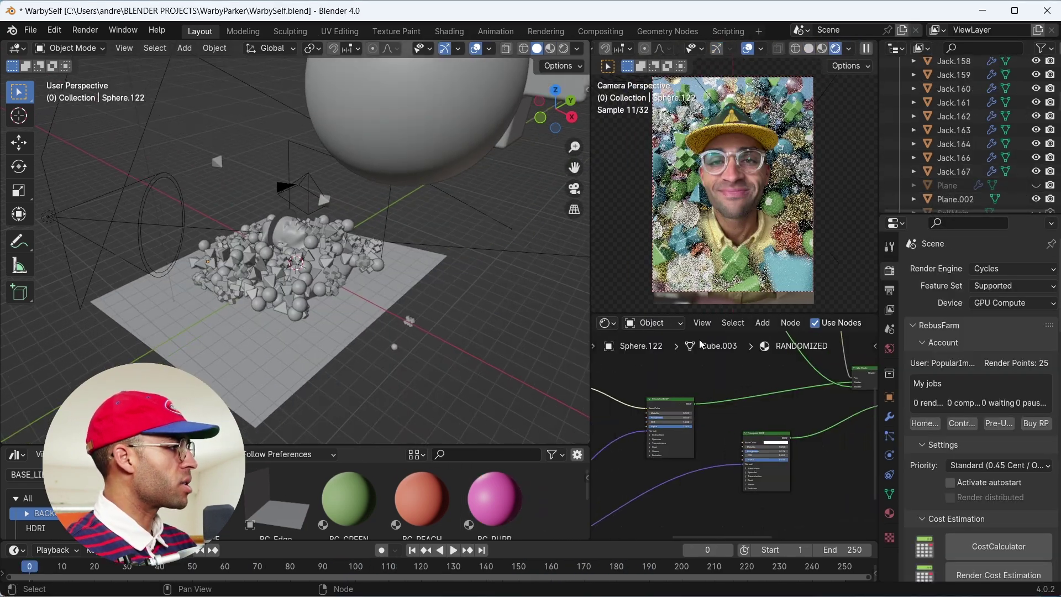
Enlarge the render preview and toggle the Area.003 light off and on to compare
drag(700, 314, 700, 360)
click(575, 190)
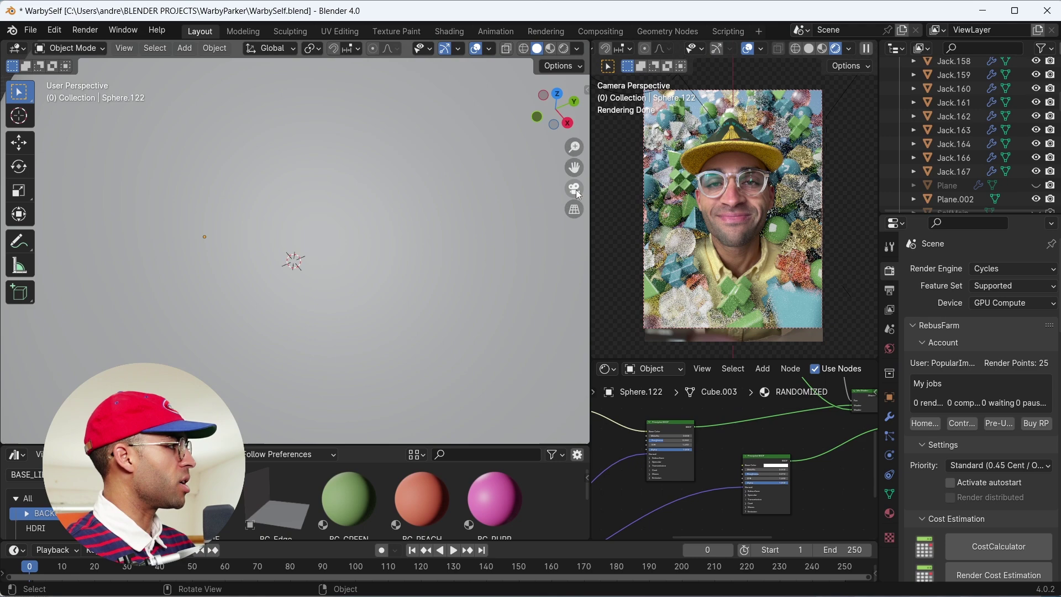
scroll(530, 191, up, 2)
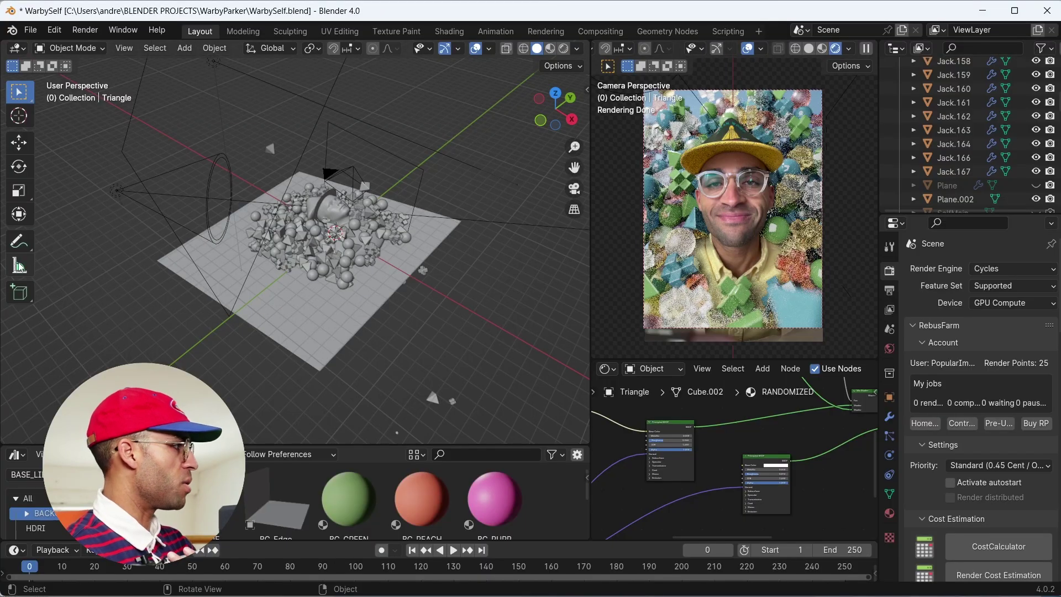
drag(574, 167, 619, 227)
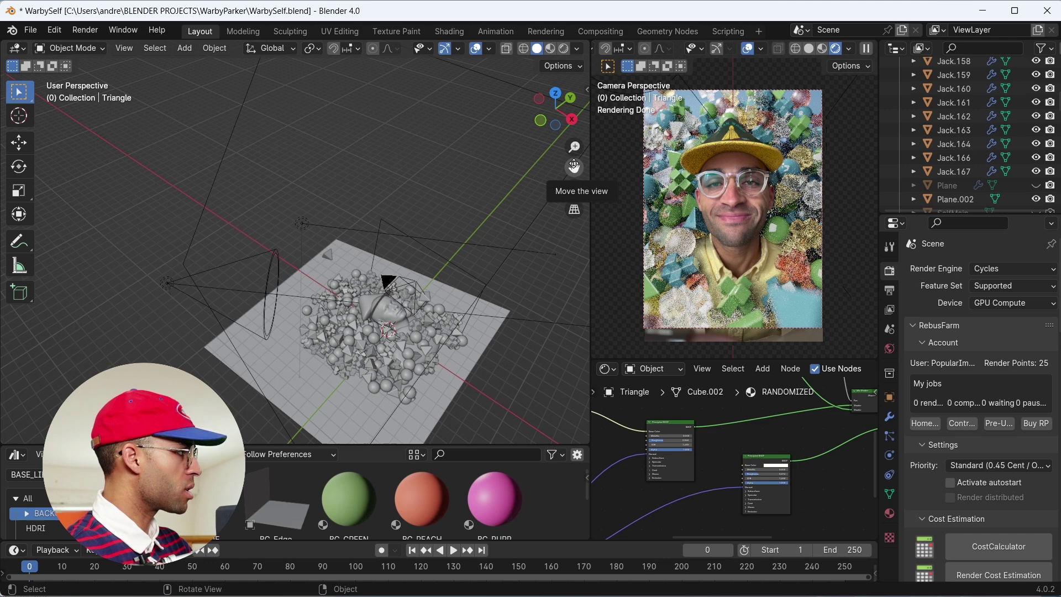
click(298, 220)
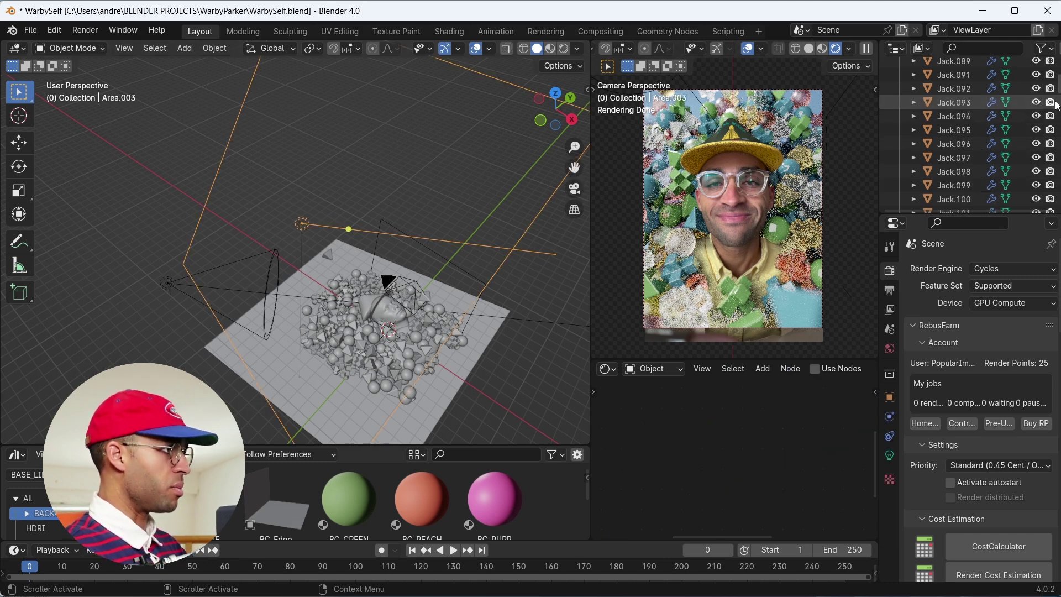
key(KP_Decimal)
click(1033, 134)
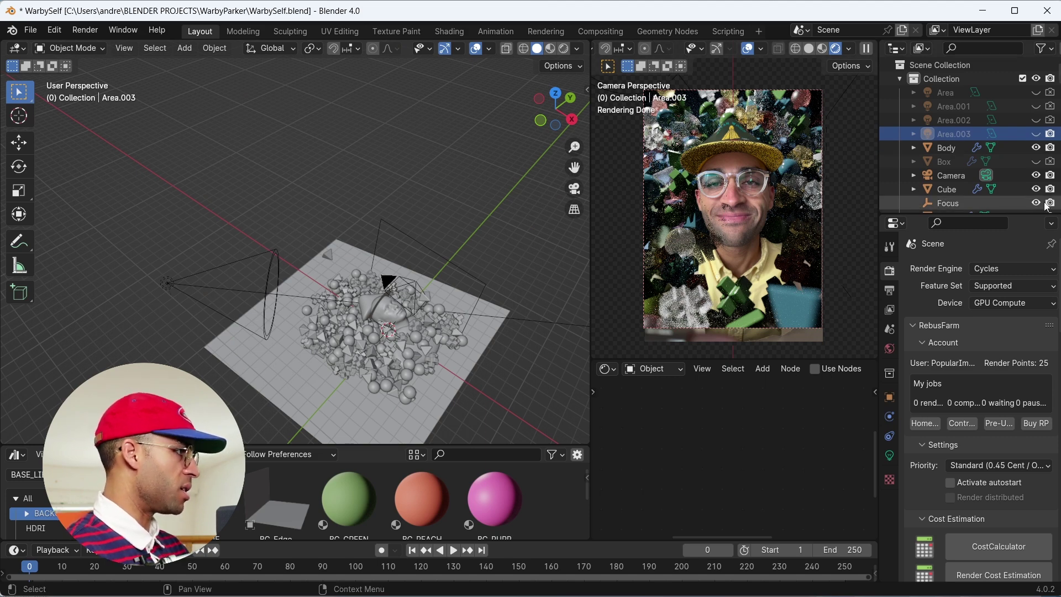
click(1037, 134)
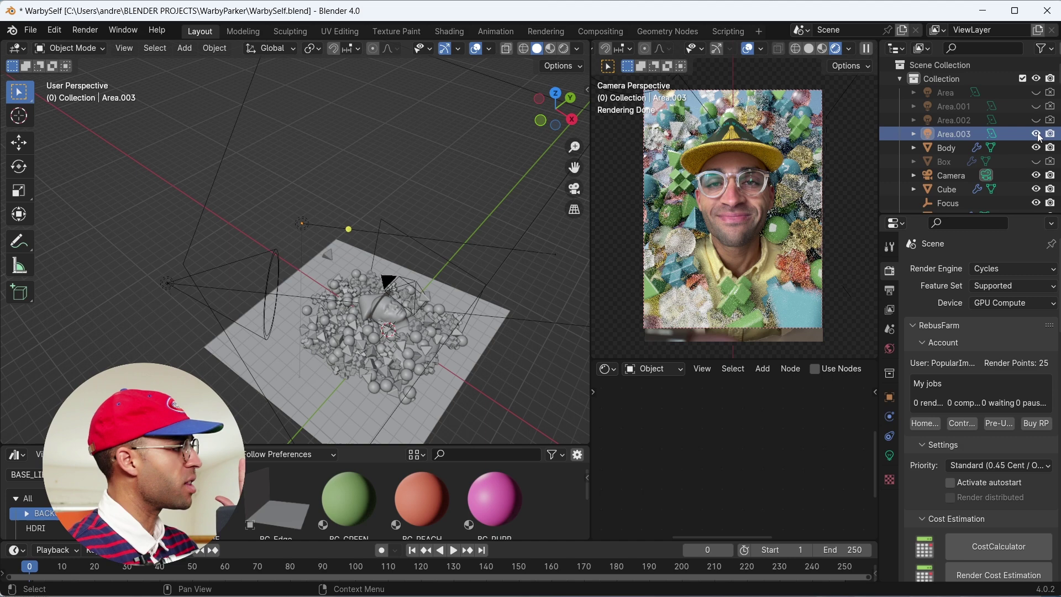
click(1038, 135)
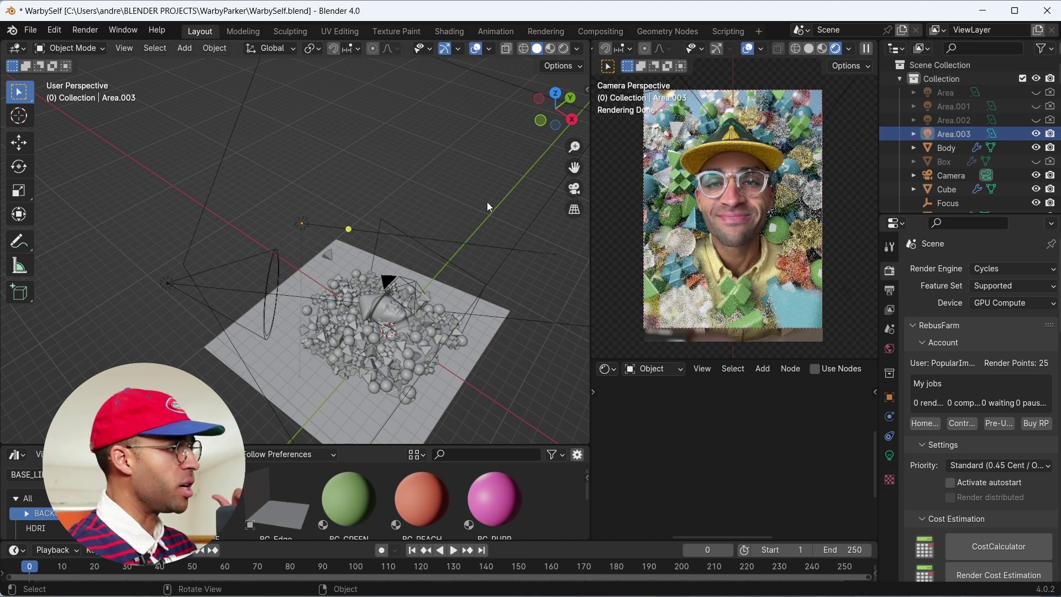
Toggle the Spot light's visibility off and back on to compare the render
click(246, 293)
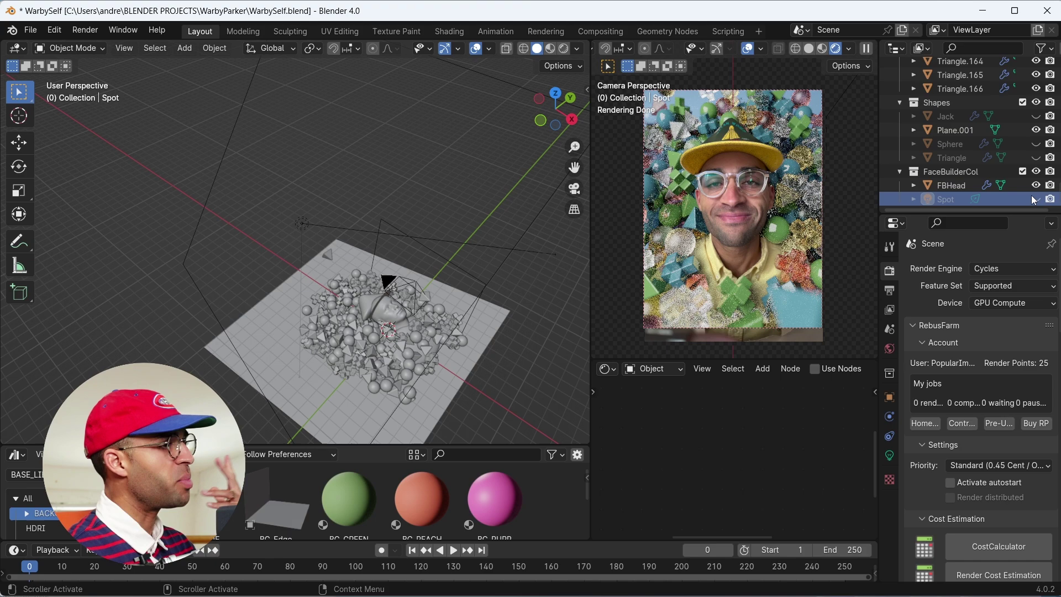
click(1034, 199)
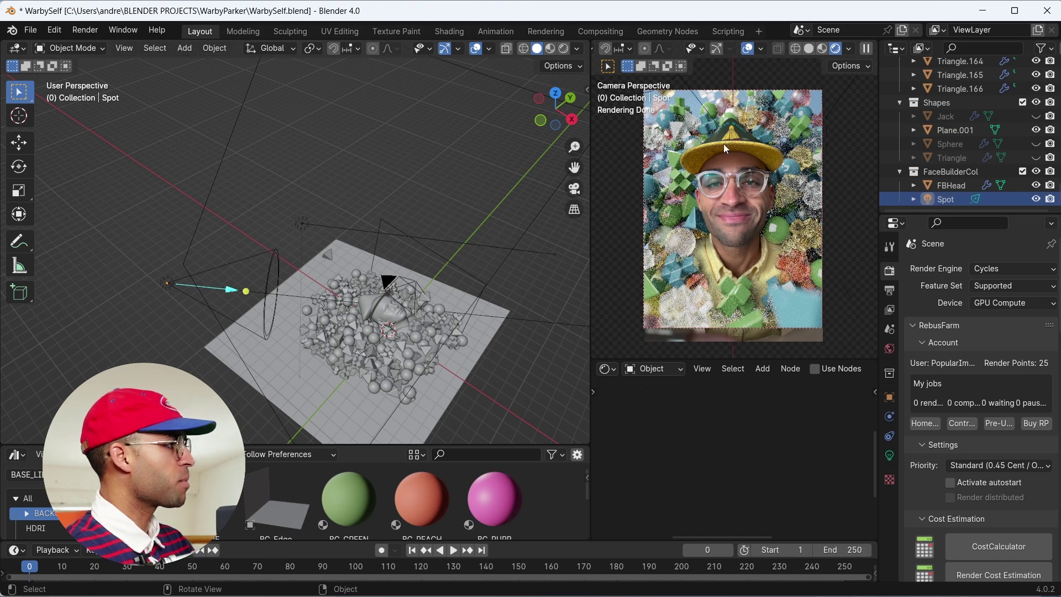
scroll(865, 161, up, 2)
scroll(865, 162, up, 3)
click(1036, 199)
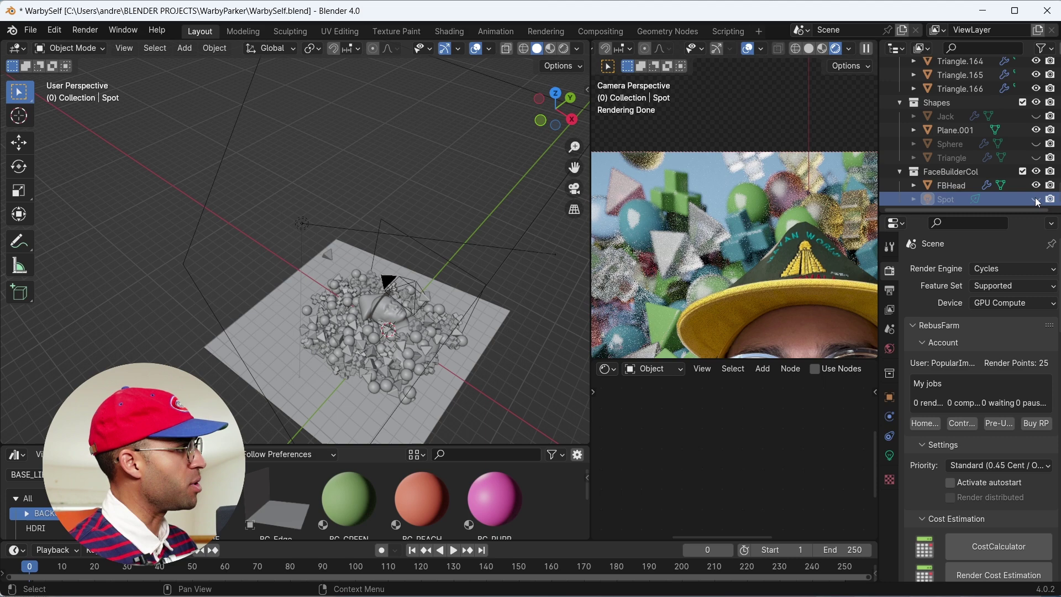
click(1037, 201)
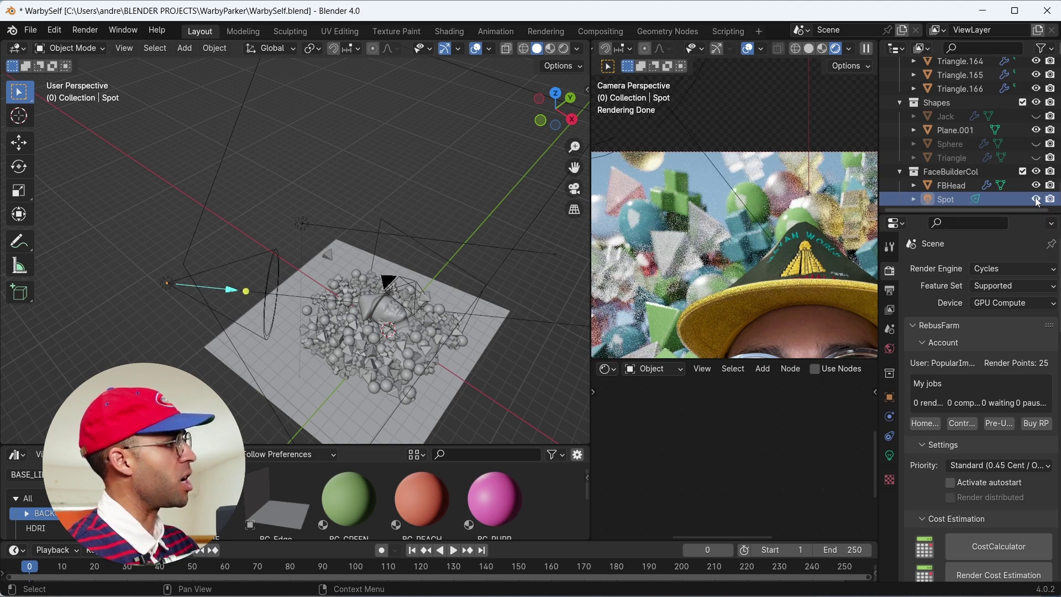
Recentre the camera preview and show the output resolution of 3024 × 4032 px at 100%
scroll(803, 124, down, 2)
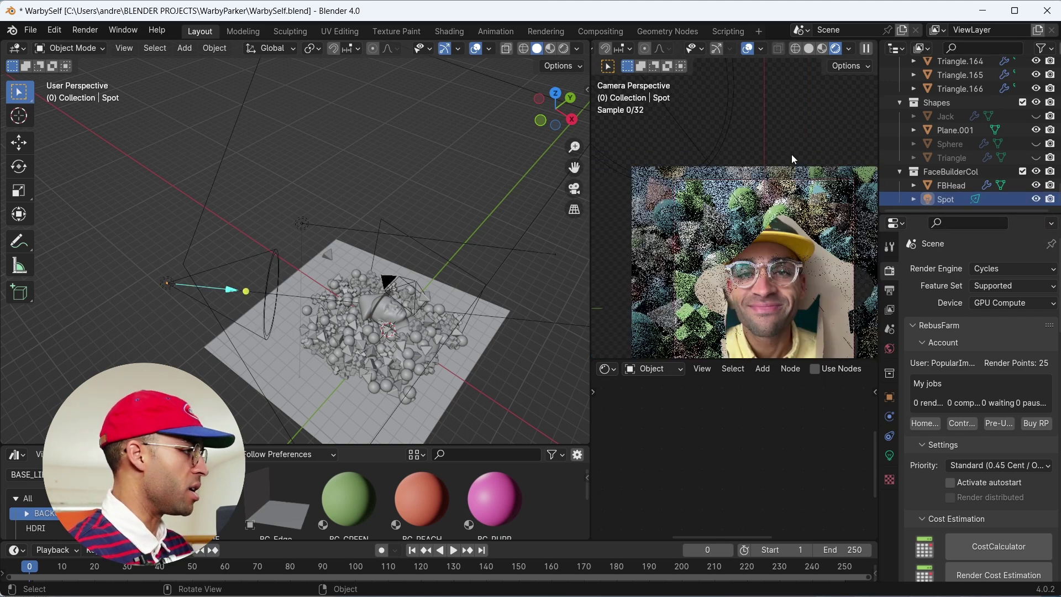
scroll(803, 123, down, 2)
scroll(803, 124, down, 1)
shift+middle_drag(803, 123, 773, 182)
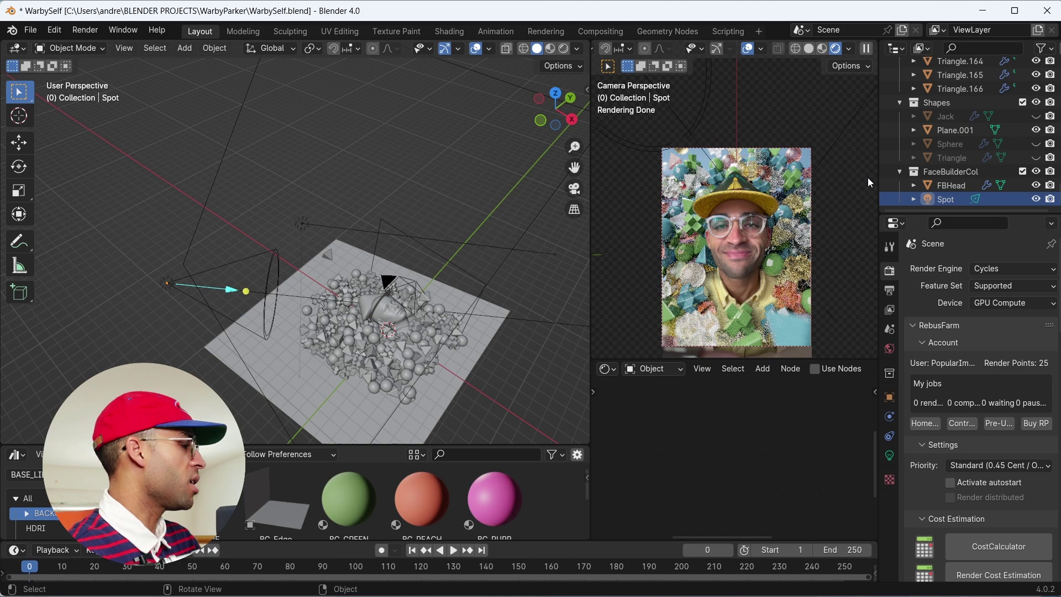
scroll(869, 182, up, 2)
scroll(967, 331, down, 5)
click(889, 290)
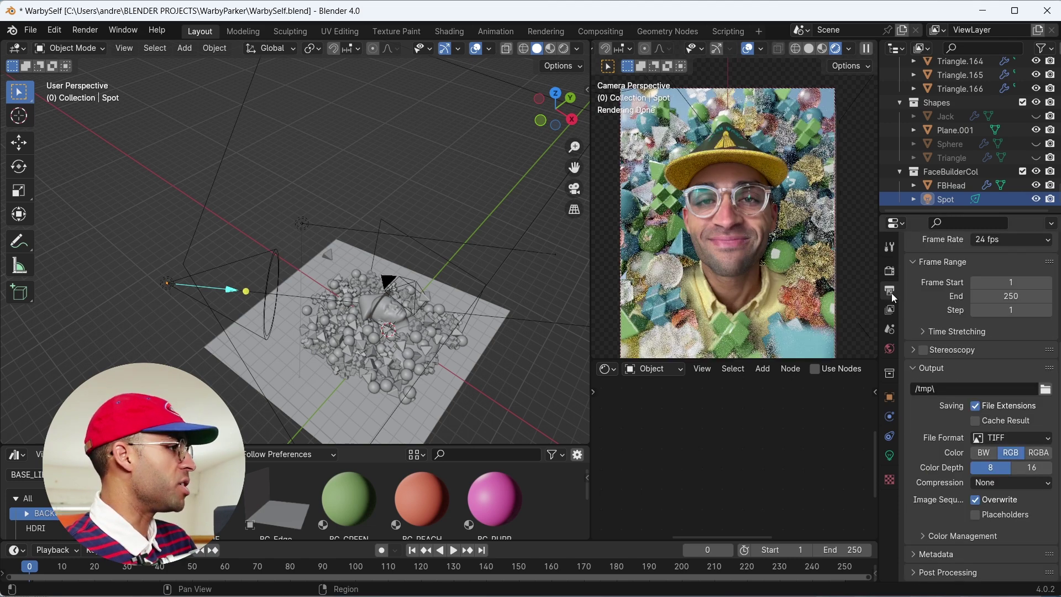
scroll(956, 333, up, 3)
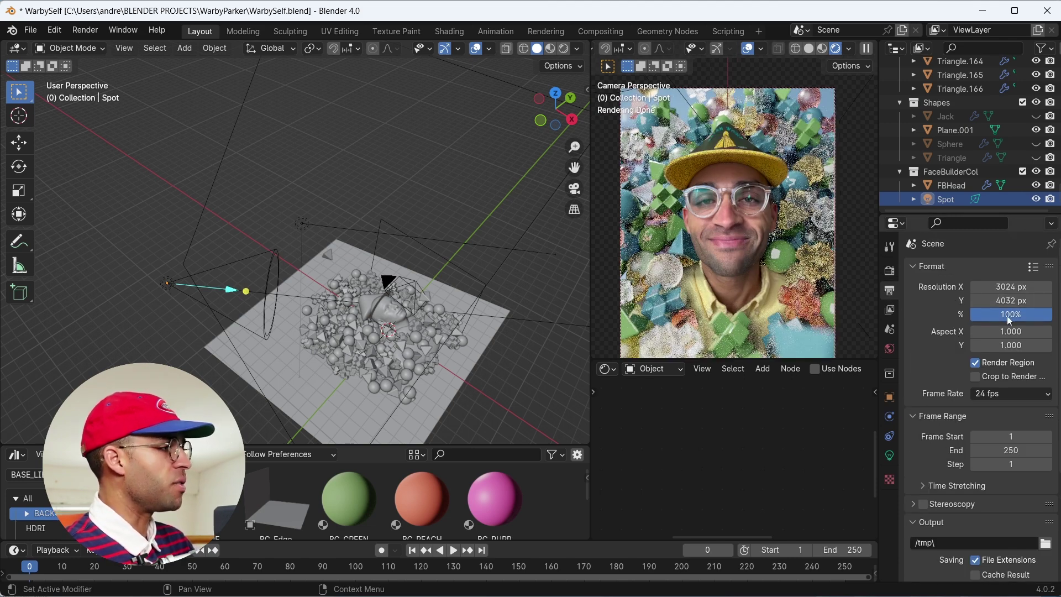
Set Resolution % to 50 and render the still image
click(1008, 314)
text(50)
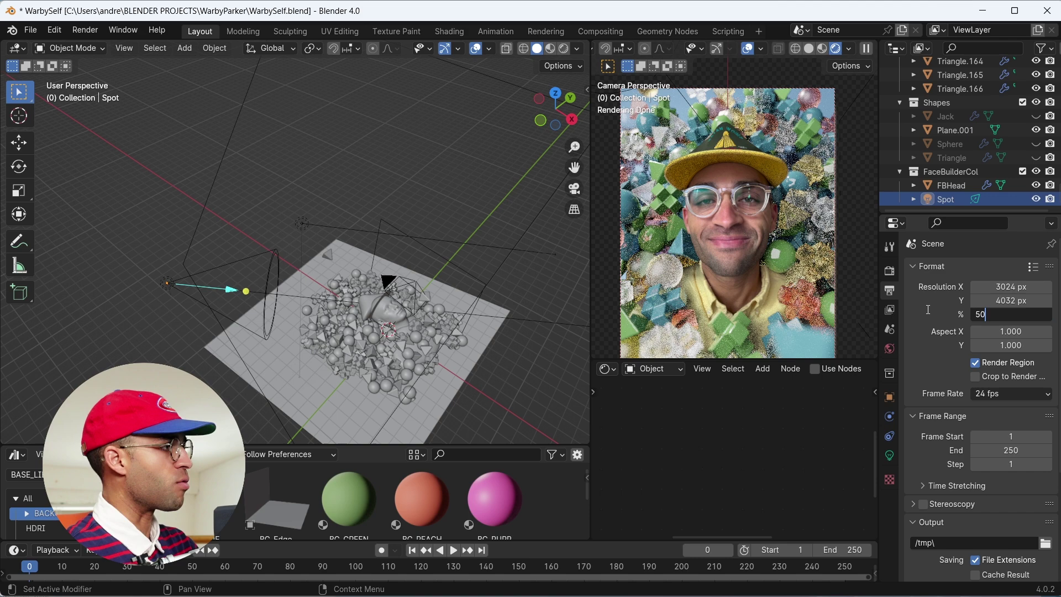
key(Return)
click(85, 30)
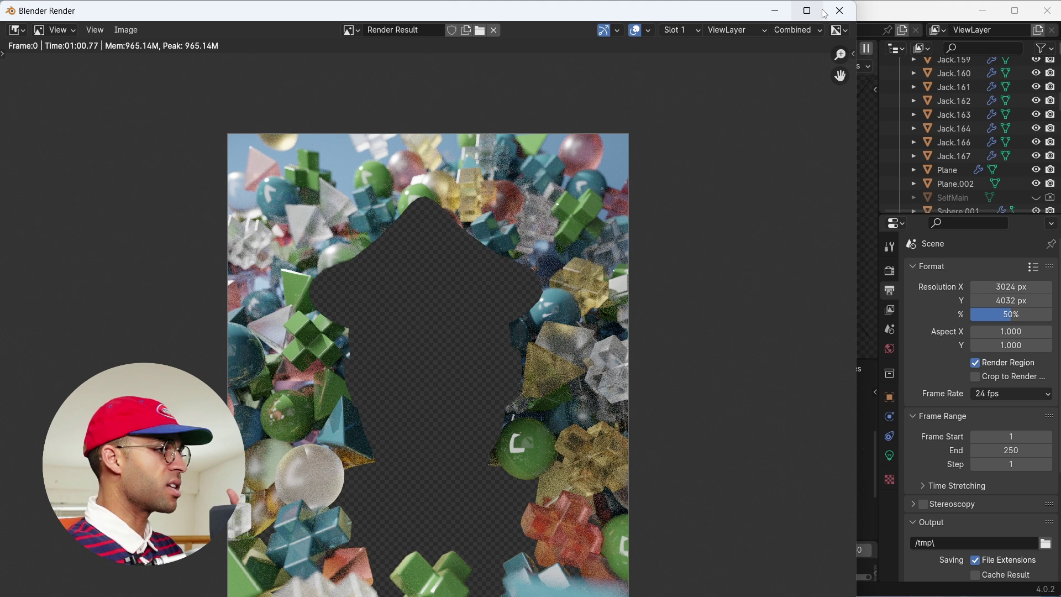
Close the finished render and bring the Alpha Over node into view
click(845, 13)
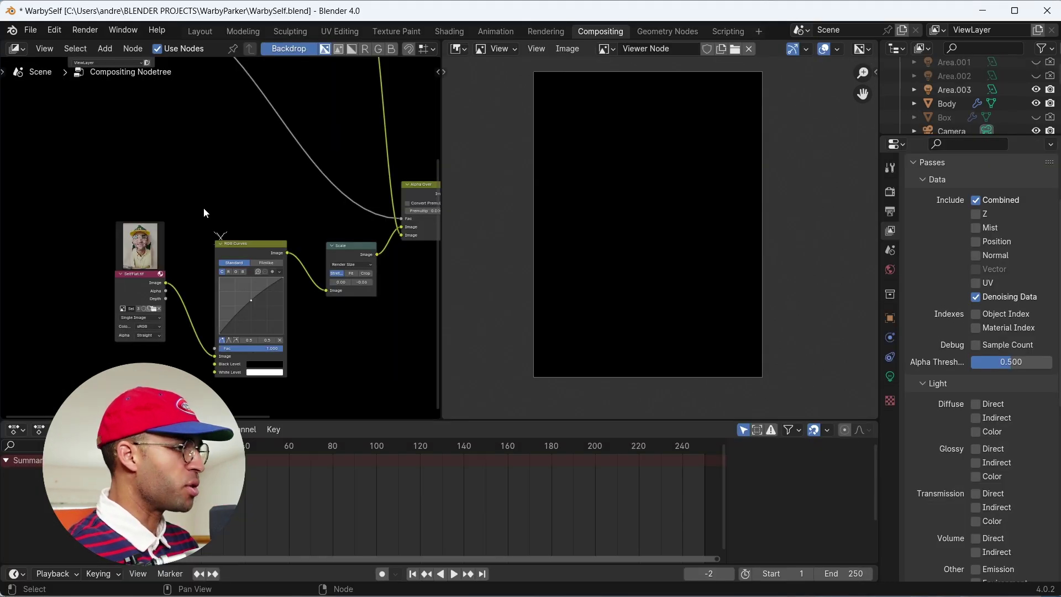
scroll(201, 236, down, 2)
scroll(201, 236, up, 4)
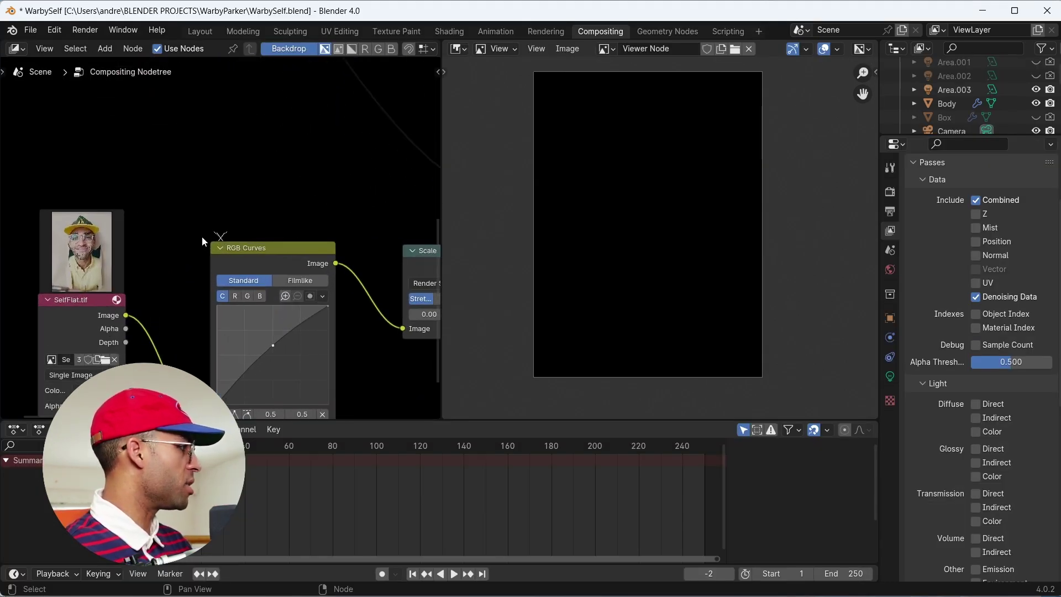
scroll(202, 237, up, 1)
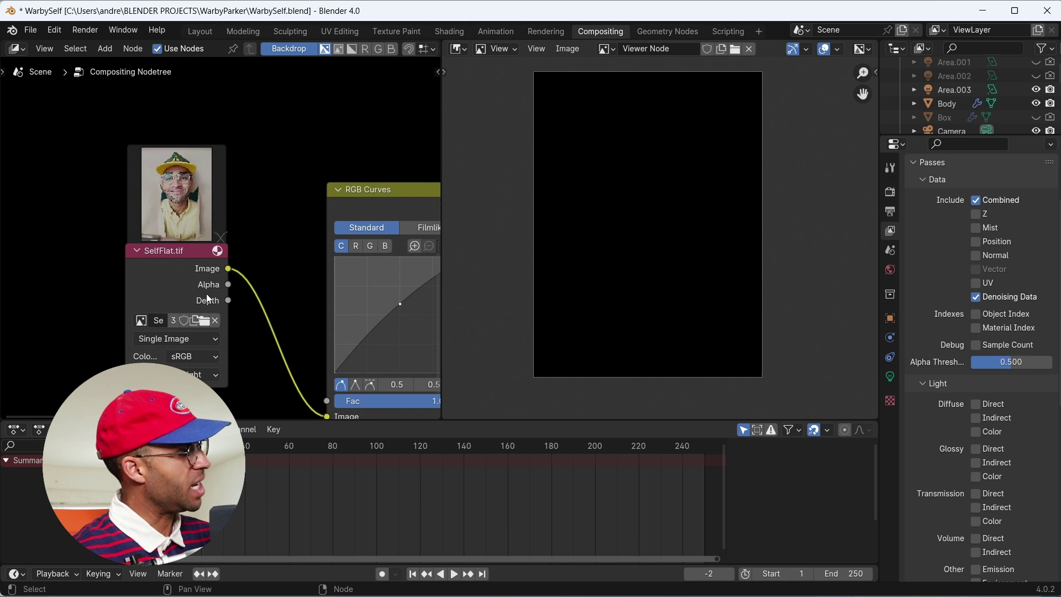
scroll(306, 276, down, 1)
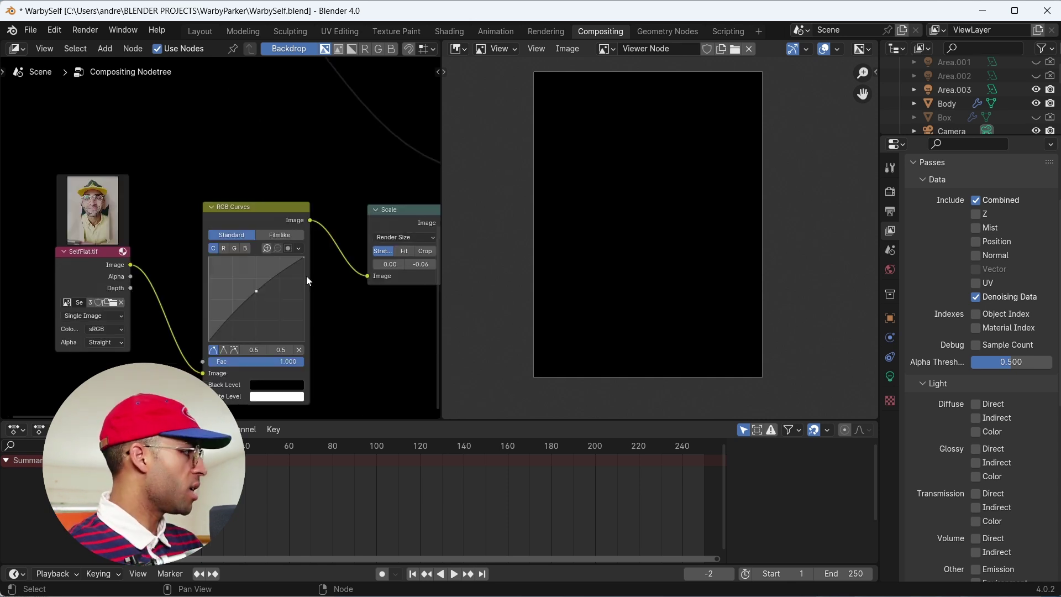
middle_drag(402, 212, 229, 249)
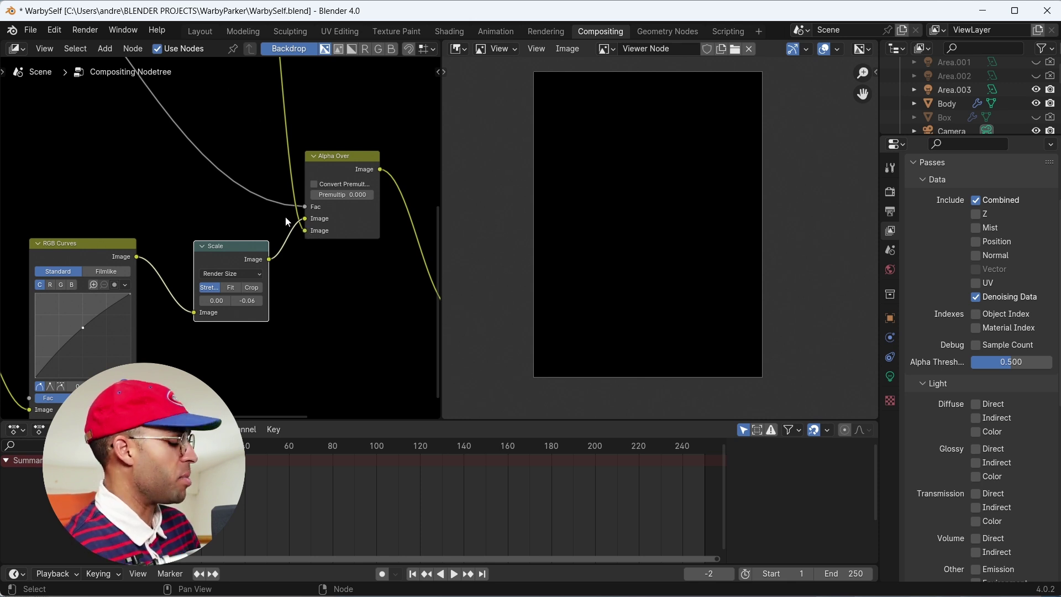
Pan across Render Layers, Denoise, Mix, Scale, Glare, Composite and Viewer, then frame all nodes
scroll(267, 206, down, 1)
ctrl+scroll(267, 206, up, 10)
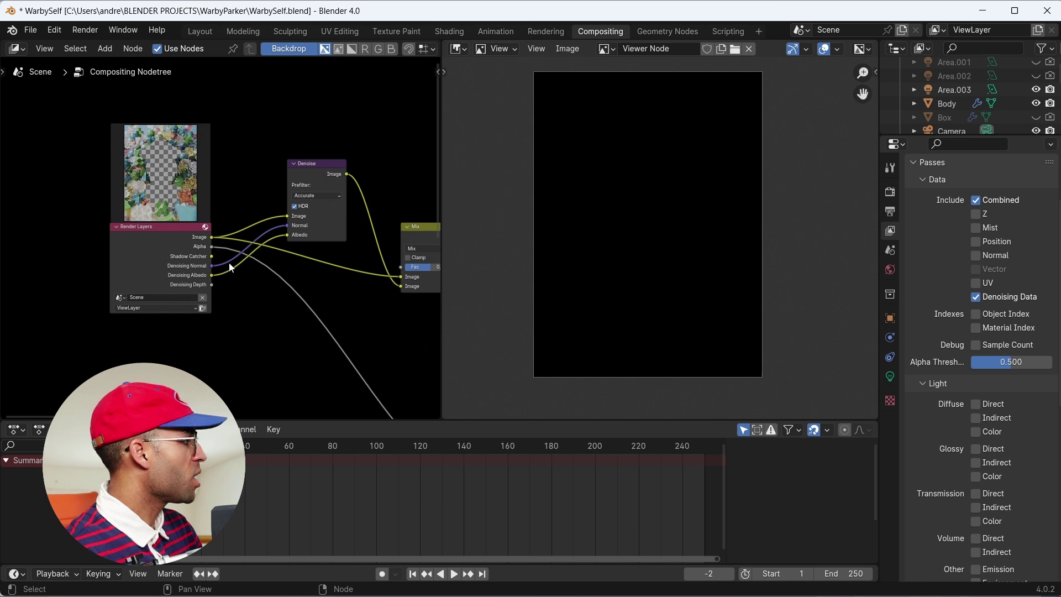
middle_drag(387, 314, 333, 330)
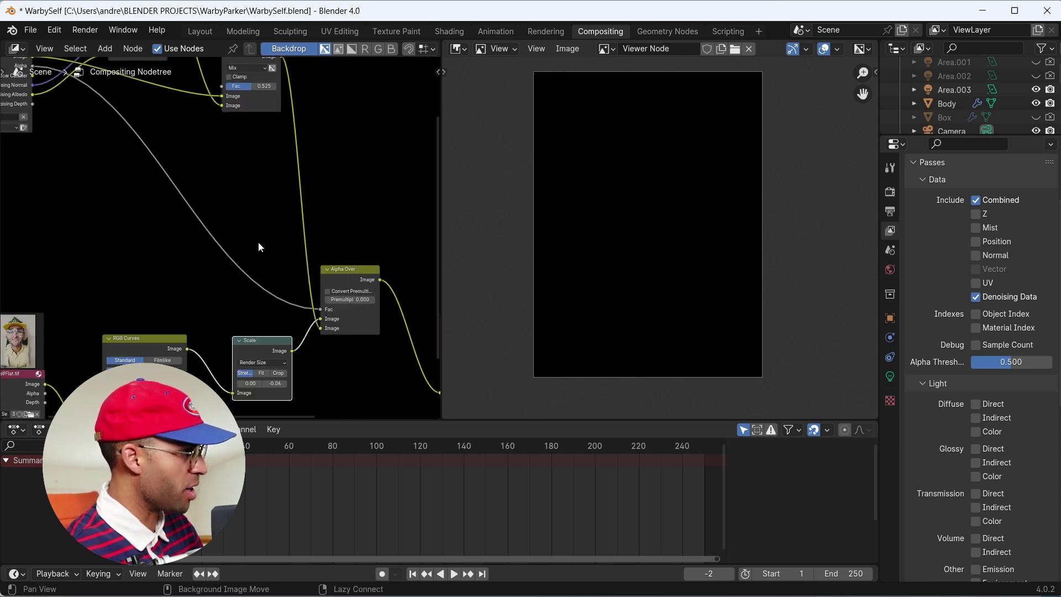
mouse_move(258, 240)
middle_down()
mouse_move(316, 288)
mouse_move(320, 334)
middle_up()
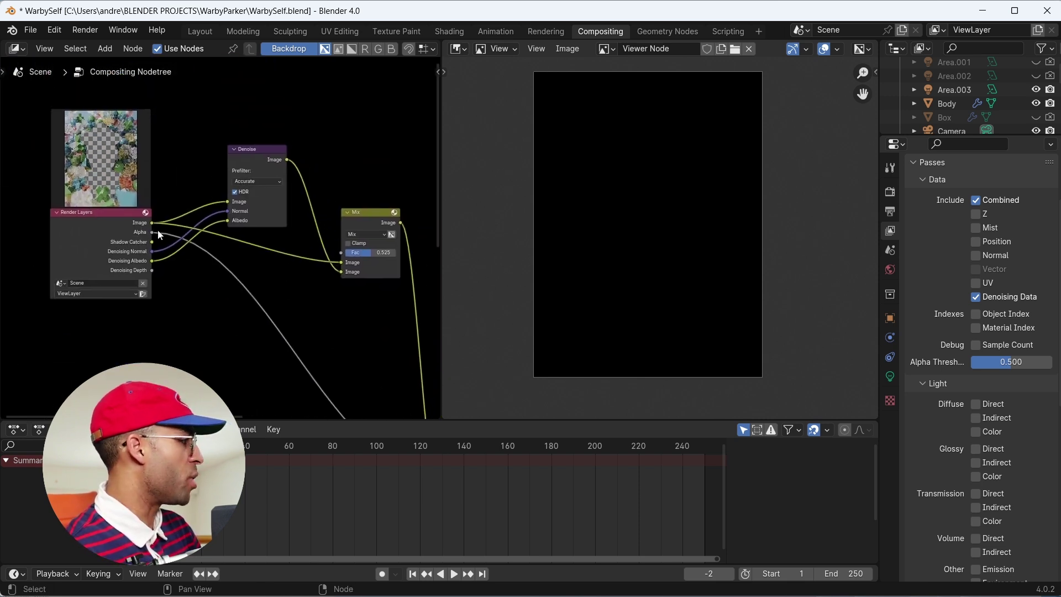
middle_drag(284, 333, 310, 275)
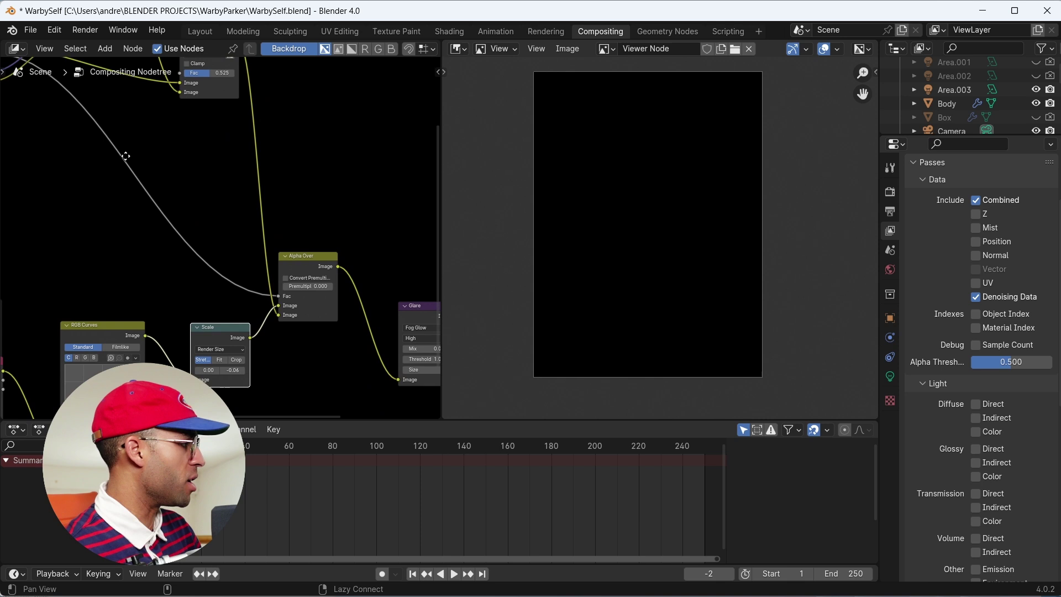
mouse_move(363, 250)
middle_down()
mouse_move(233, 176)
mouse_move(104, 201)
mouse_move(100, 167)
middle_up()
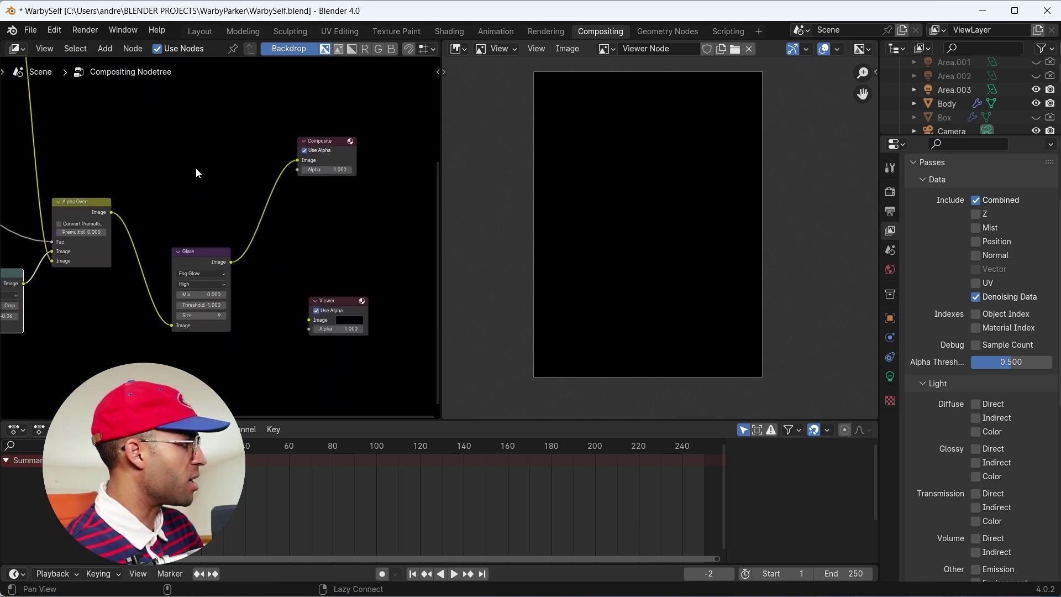
middle_drag(196, 168, 32, 65)
middle_drag(216, 156, 67, 133)
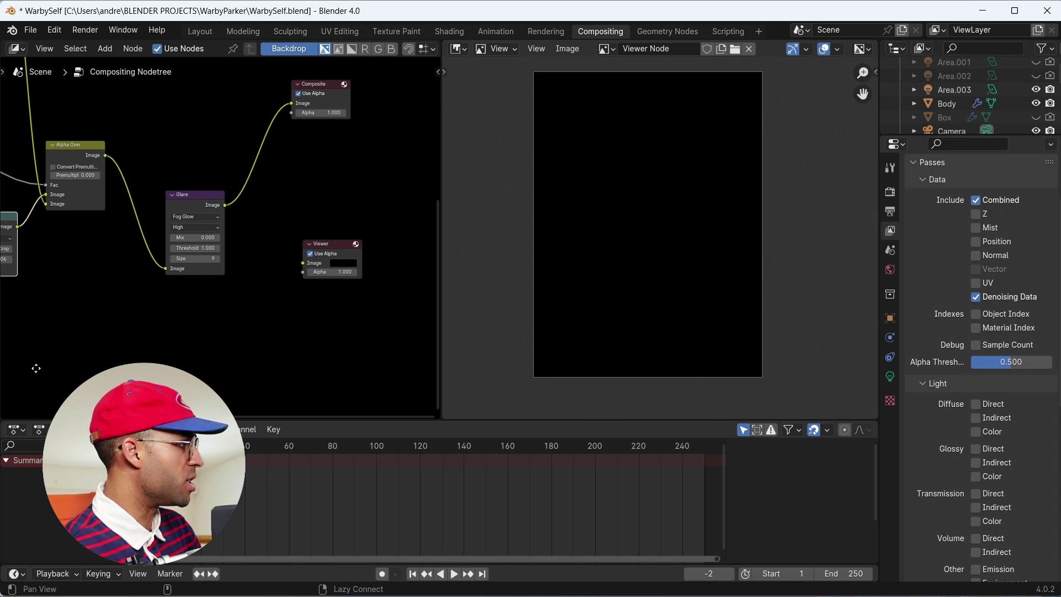
key(Home)
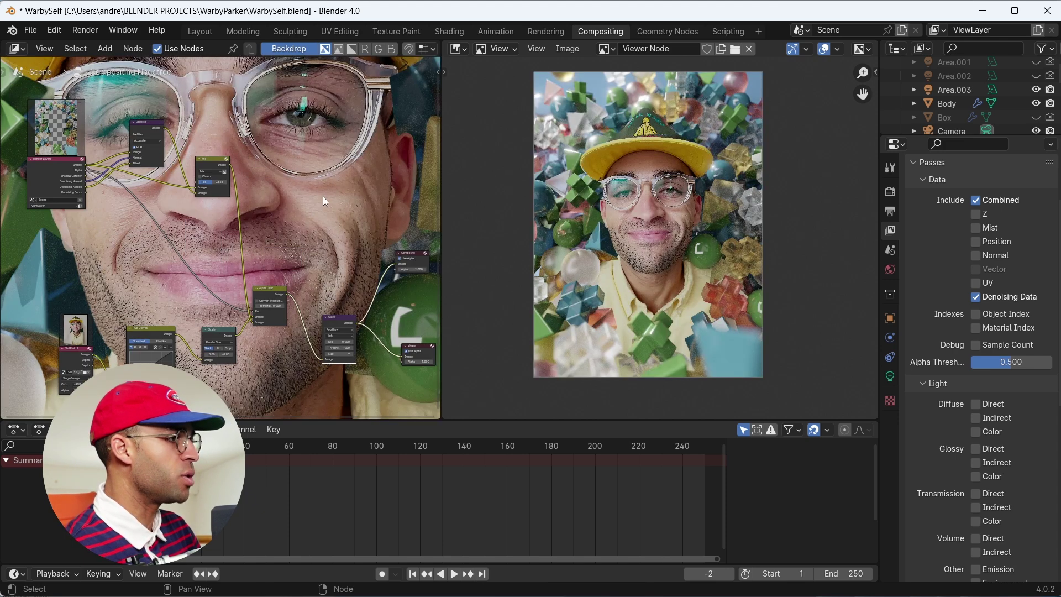
Widen the node editor and view the last render result full screen
drag(441, 221, 648, 221)
scroll(469, 179, up, 2)
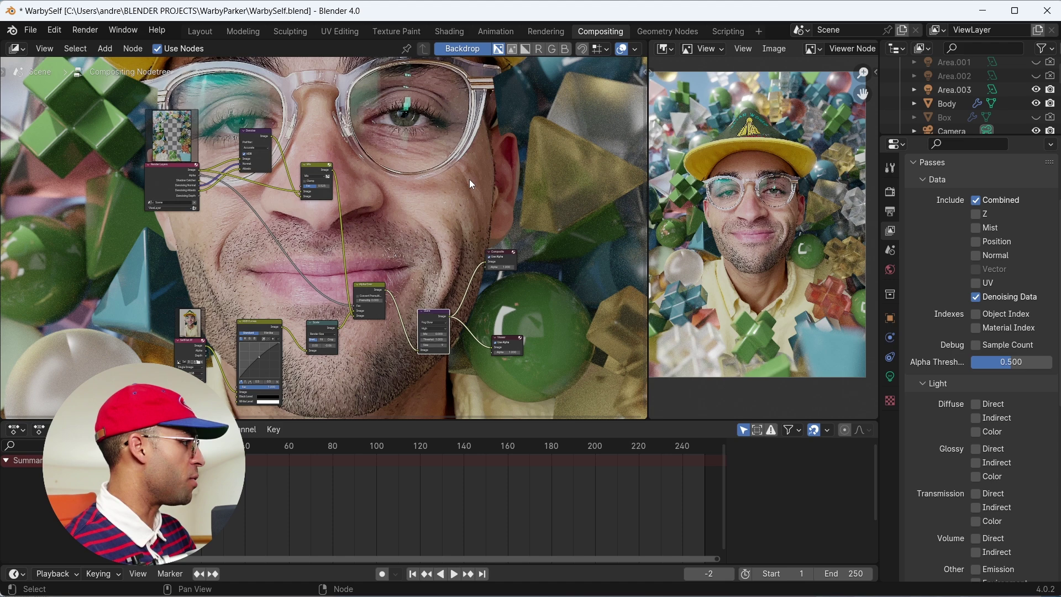
middle_drag(455, 161, 465, 153)
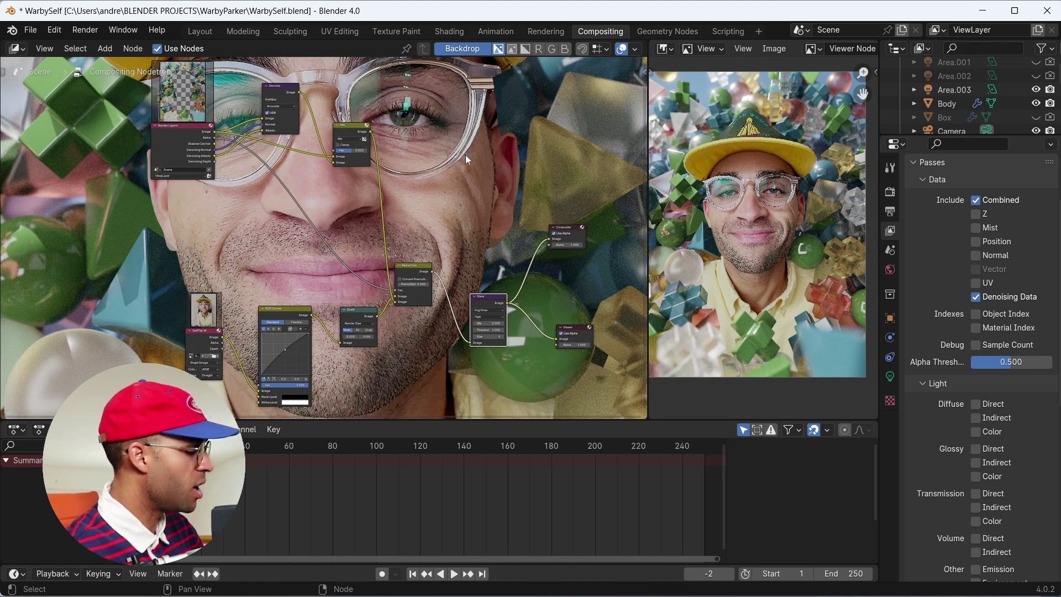
key(F11)
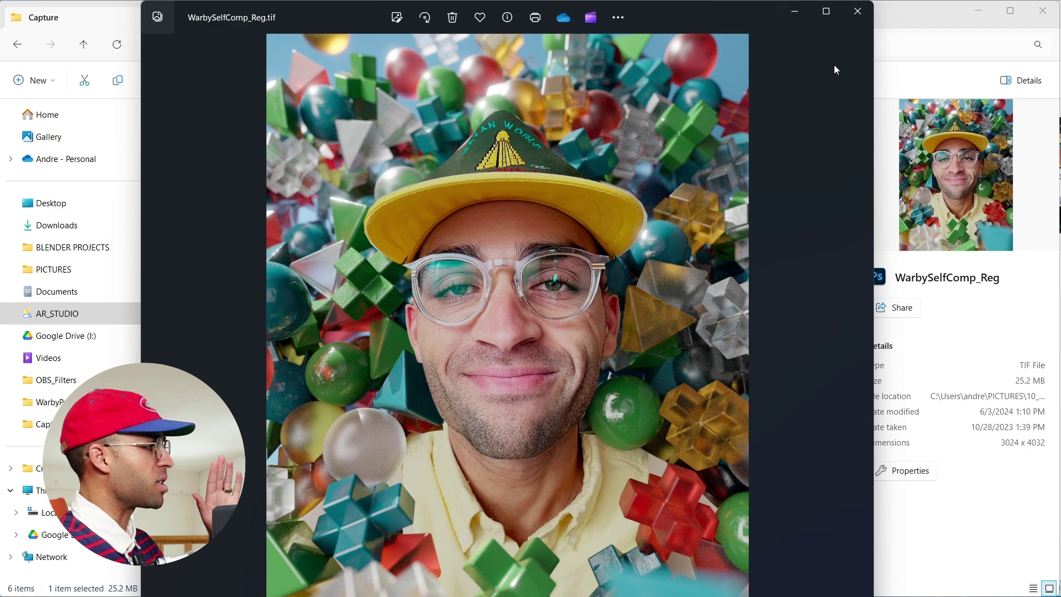
Open WarbySelfComp_Reg.tif from File Explorer in Photoshop
click(864, 14)
right_click(672, 139)
mouse_move(723, 206)
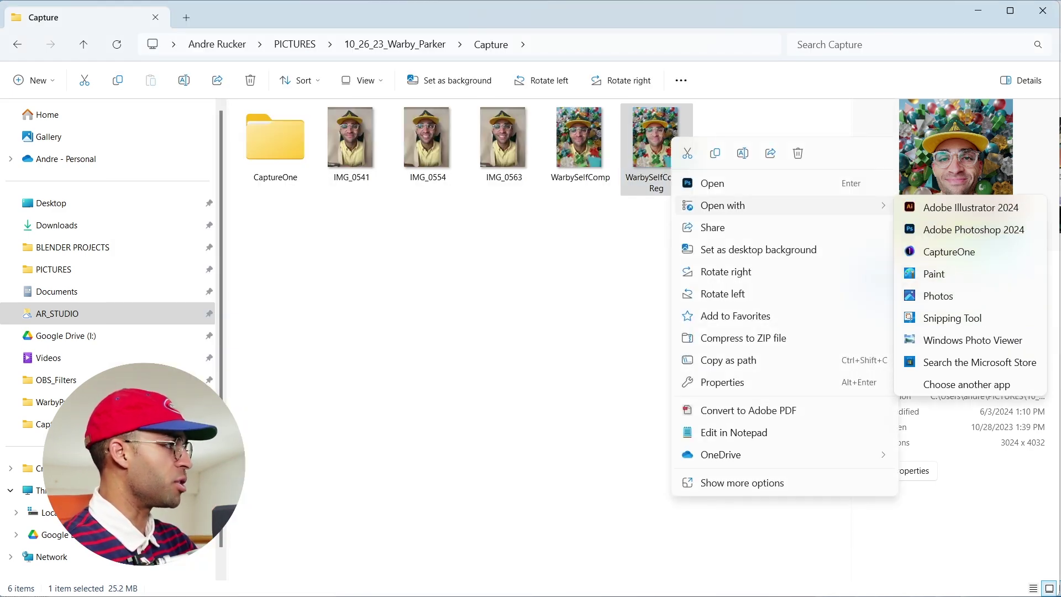
click(964, 201)
click(78, 41)
Assign the Adobe RGB (1998) colour profile to the image
click(227, 531)
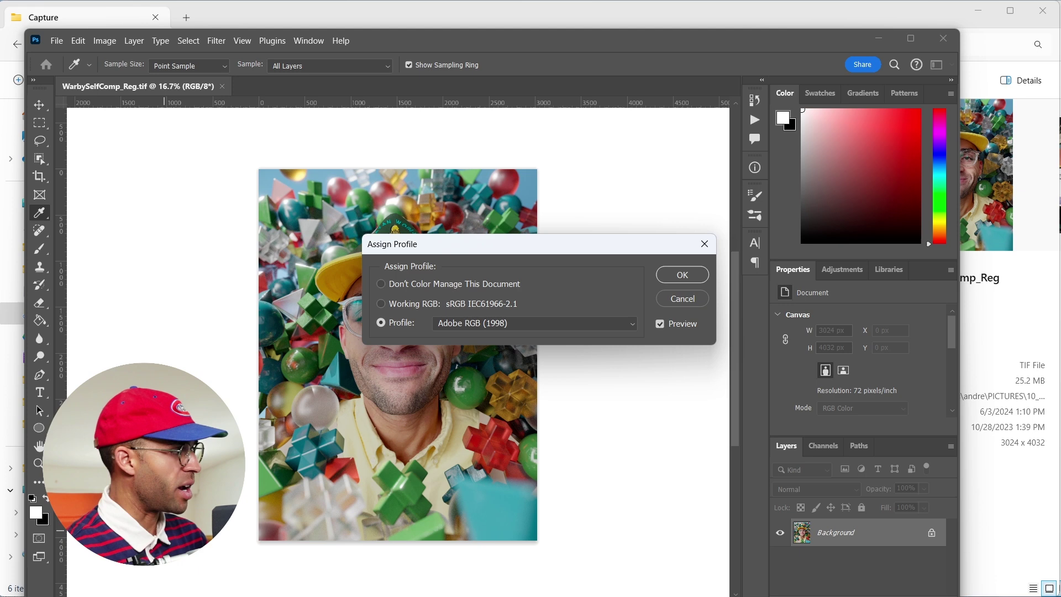
click(530, 323)
click(500, 29)
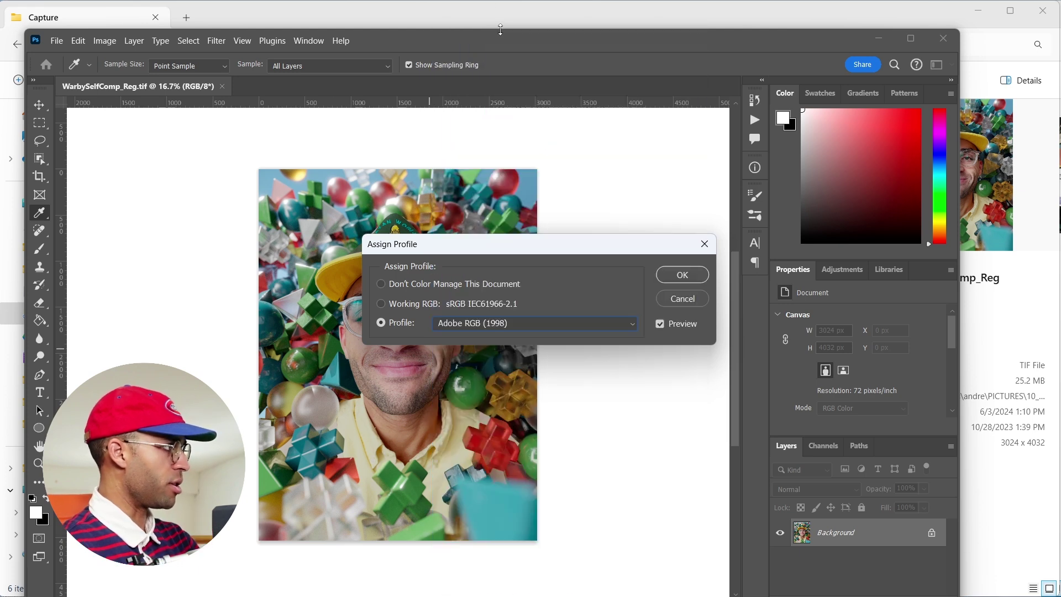
click(681, 276)
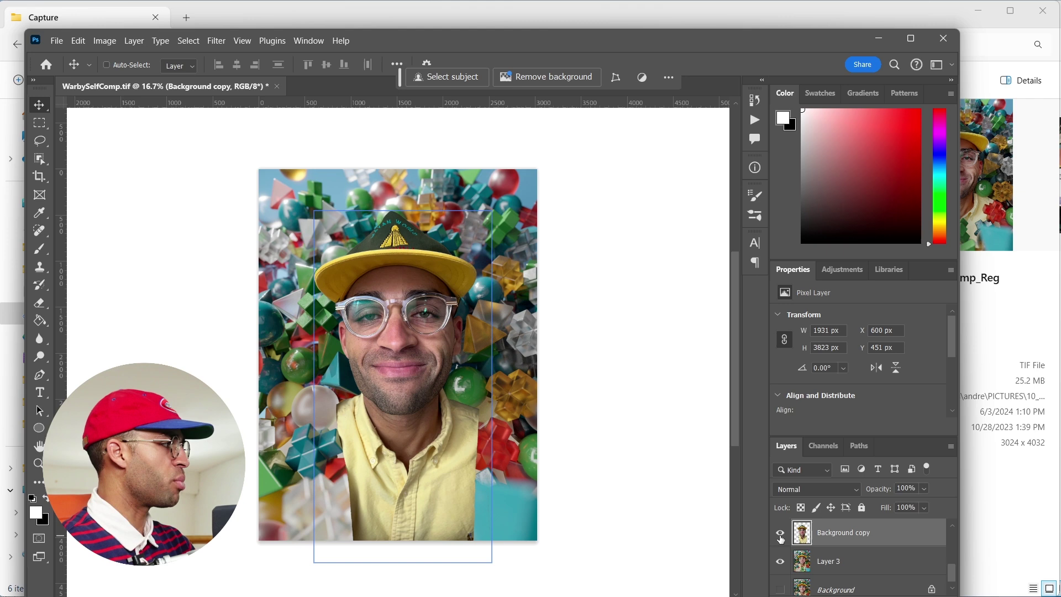
Hide and show the Background copy layer, then zoom the image to 33.3%
click(780, 531)
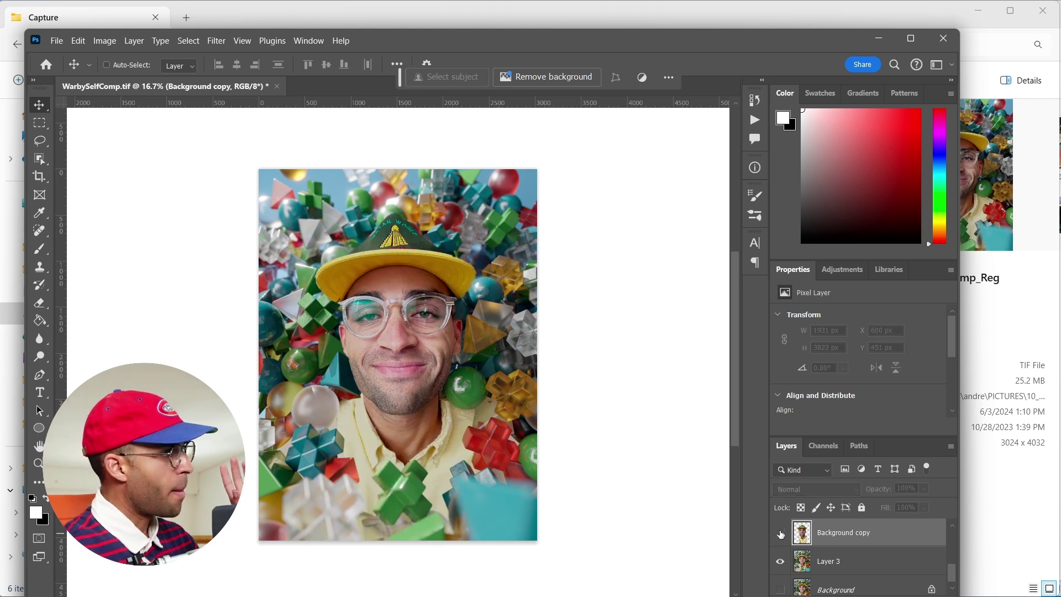
click(780, 532)
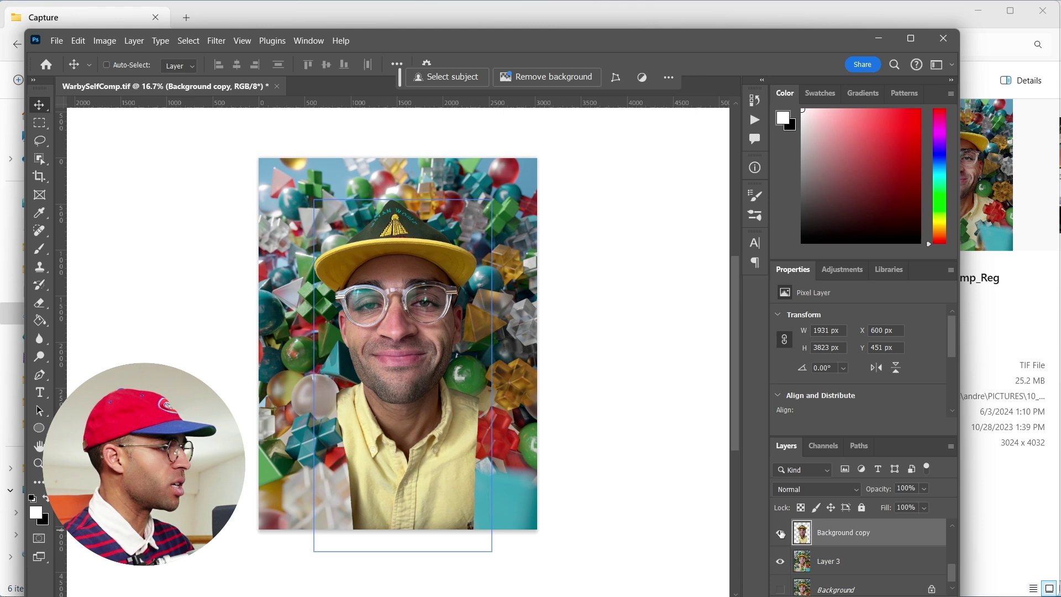
key(ctrl+plus)
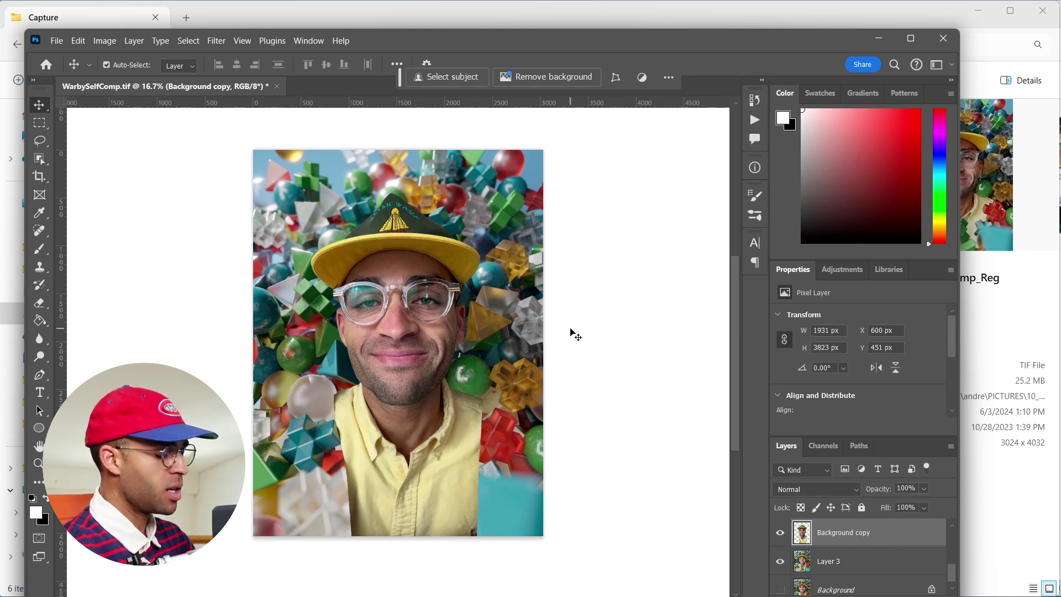
key(ctrl+plus)
key(ctrl+plus)
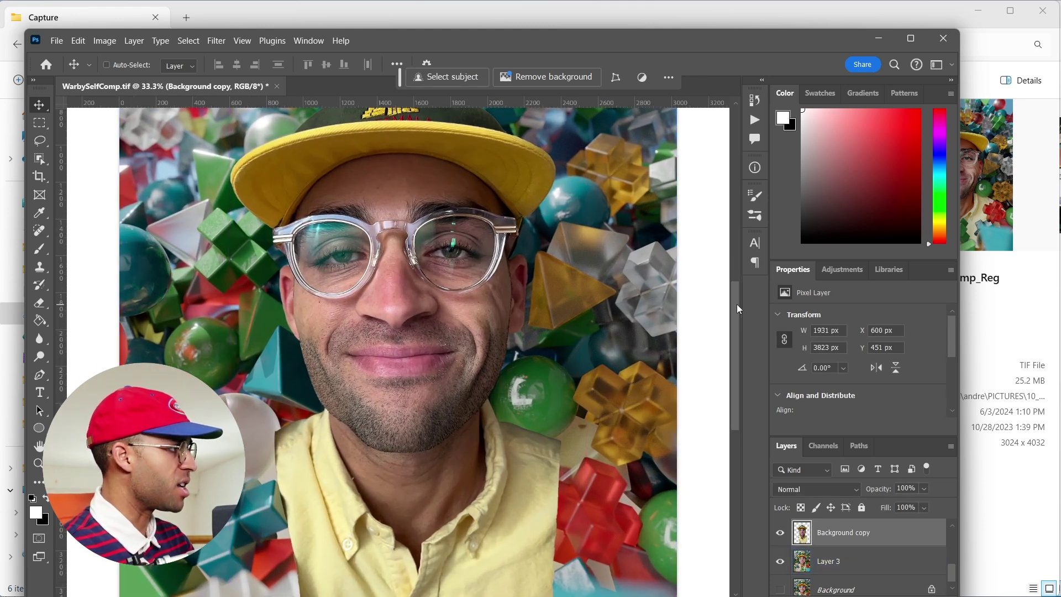
scroll(733, 293, up, 2)
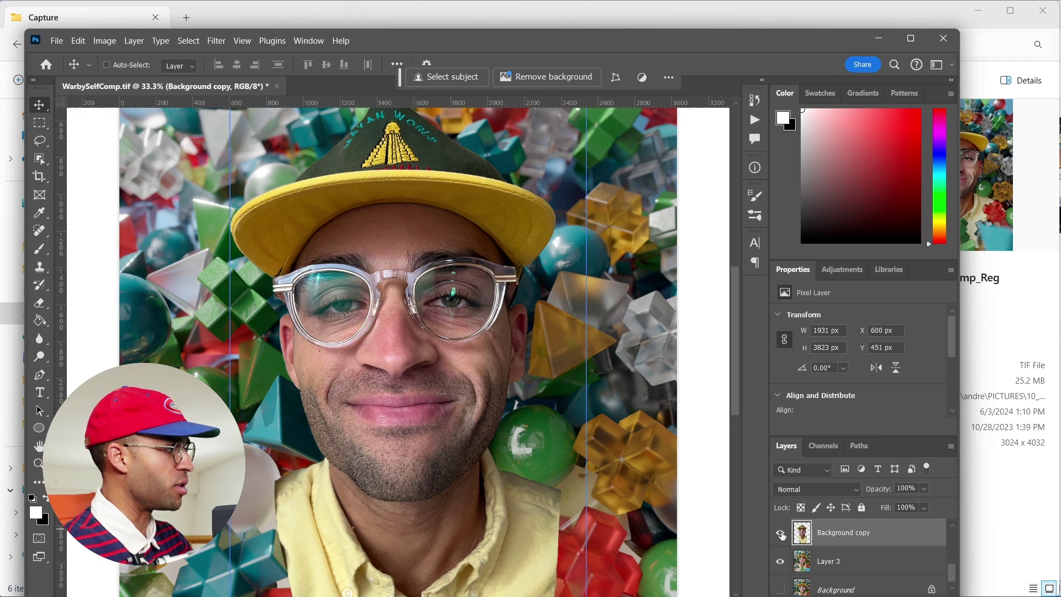
Compare the face with Background copy toggled, then turn on and activate the Layer 4 fix
click(780, 534)
click(780, 534)
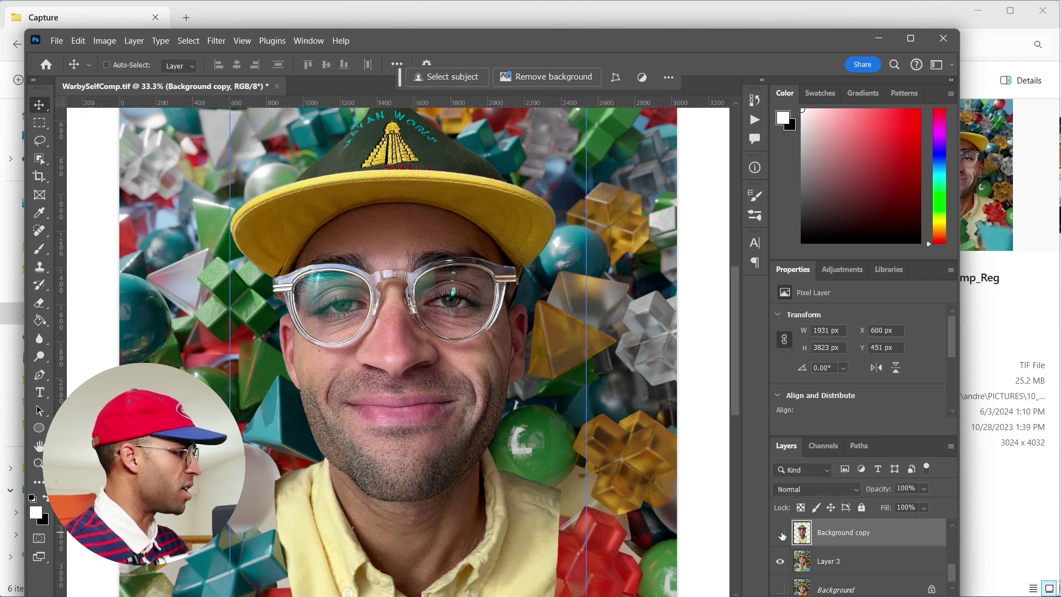
click(781, 535)
scroll(954, 565, up, 1)
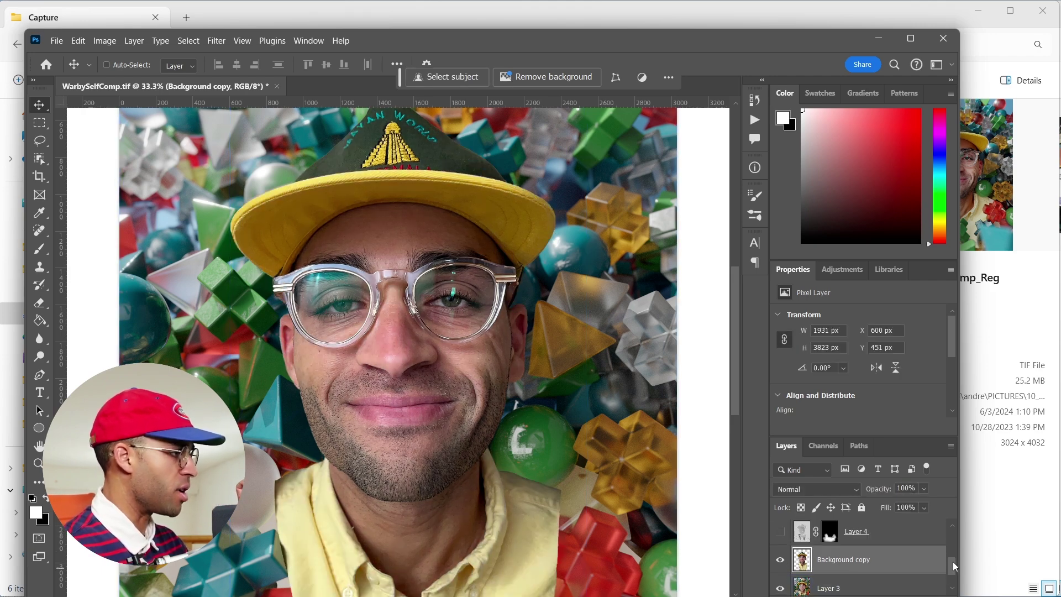
scroll(954, 566, up, 1)
click(780, 546)
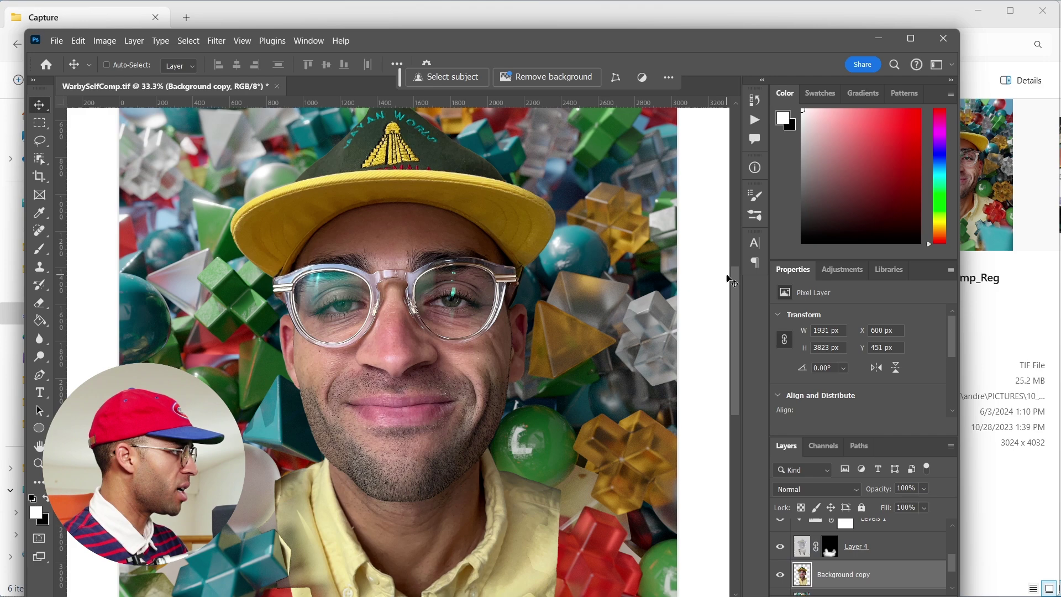
drag(730, 280, 731, 337)
click(781, 547)
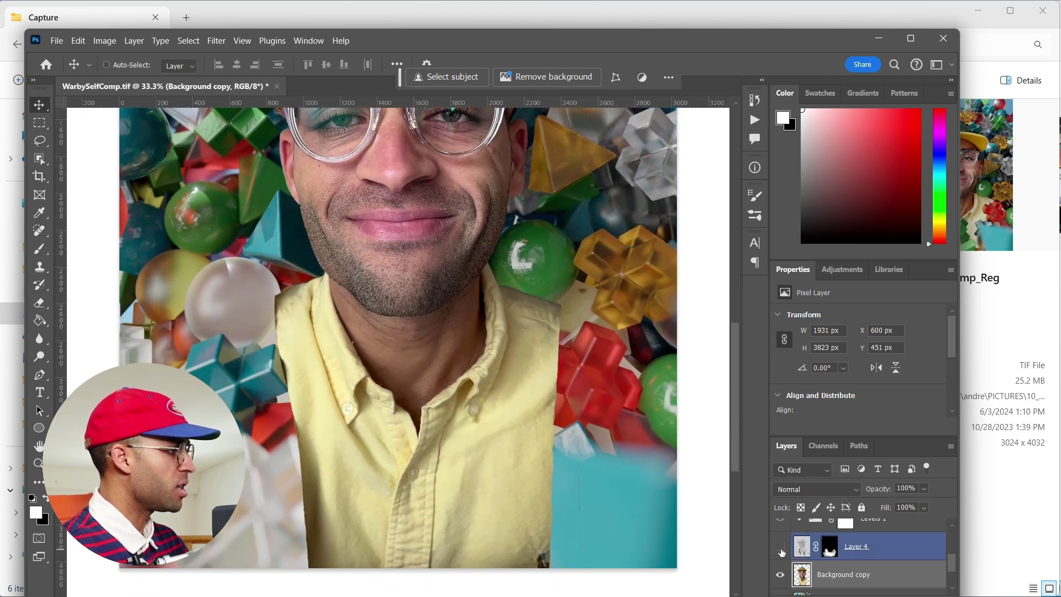
Select Layer 5, preview its mask coverage, then leave Layer 5 hidden
scroll(782, 544, up, 1)
click(789, 543)
key(ctrl+minus)
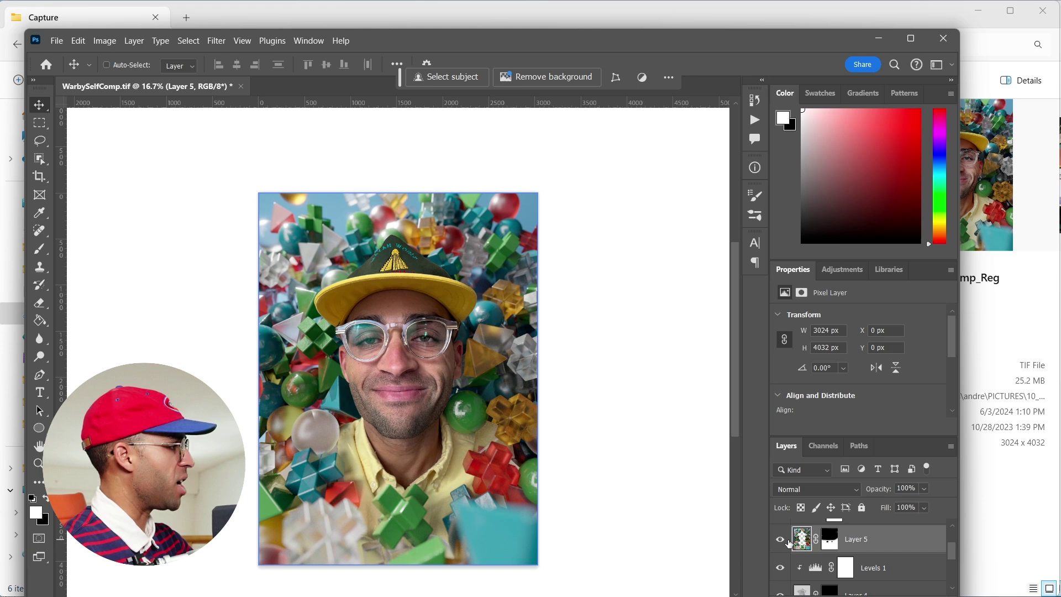
click(830, 538)
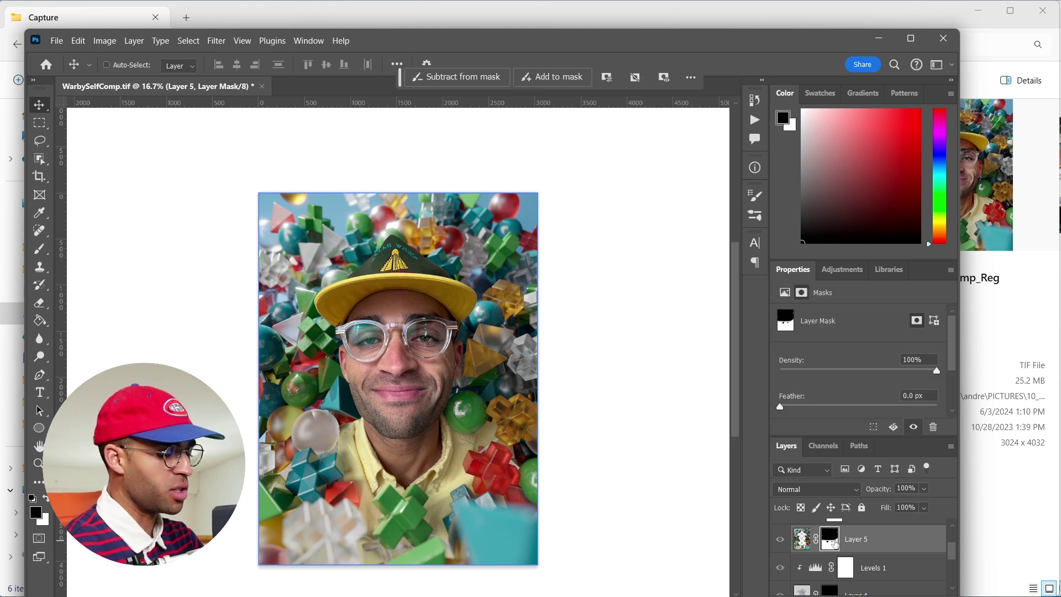
key(backslash)
key(backslash)
click(779, 541)
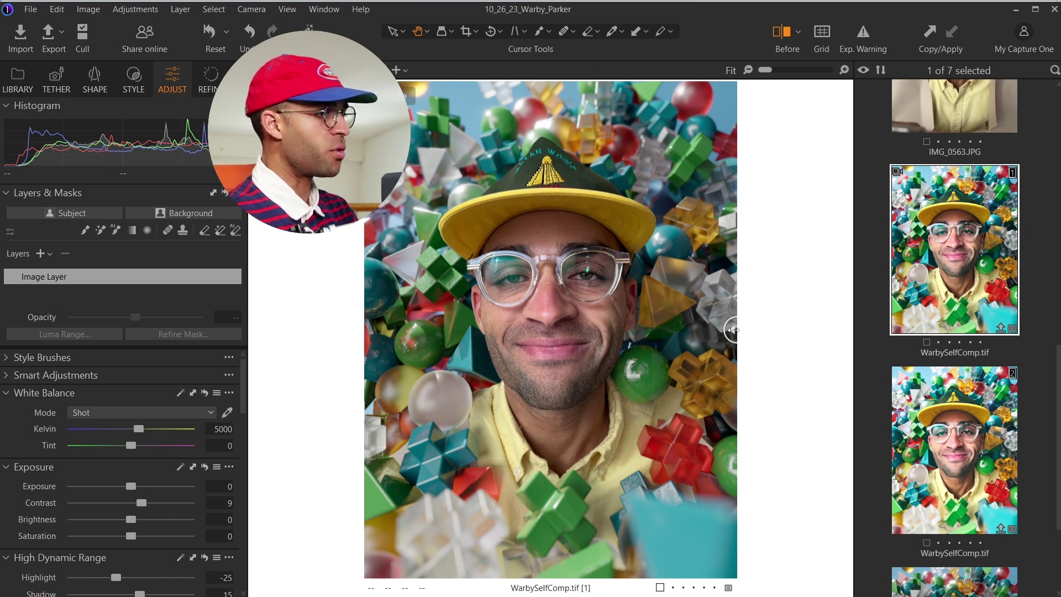
Drag the Before split divider to compare the edits, then turn the comparison off
mouse_move(733, 330)
mouse_down()
mouse_move(636, 383)
mouse_move(801, 379)
mouse_move(679, 331)
mouse_move(365, 442)
mouse_move(763, 404)
mouse_up()
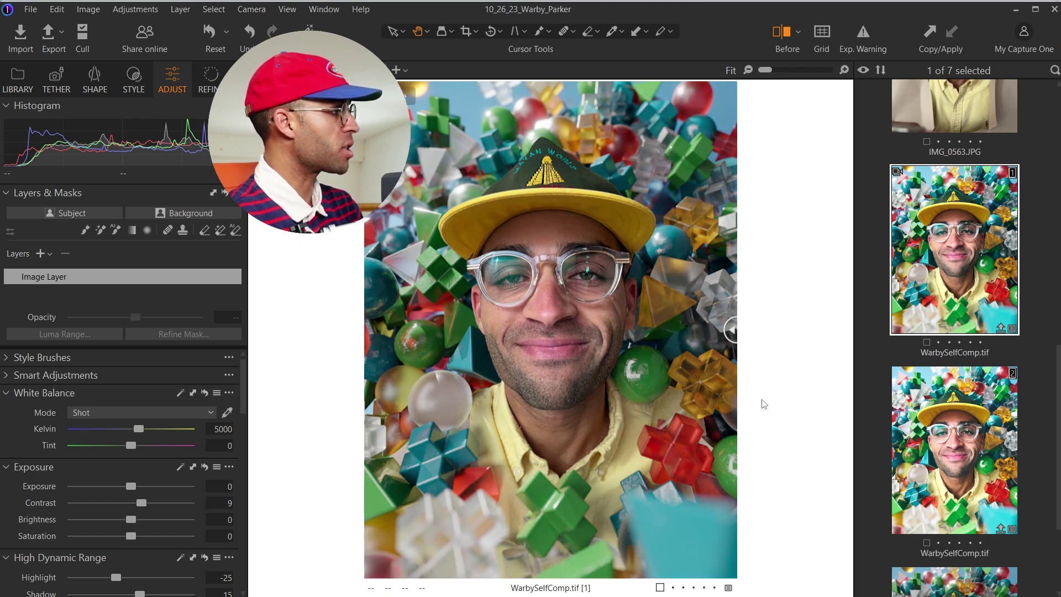
scroll(124, 443, down, 3)
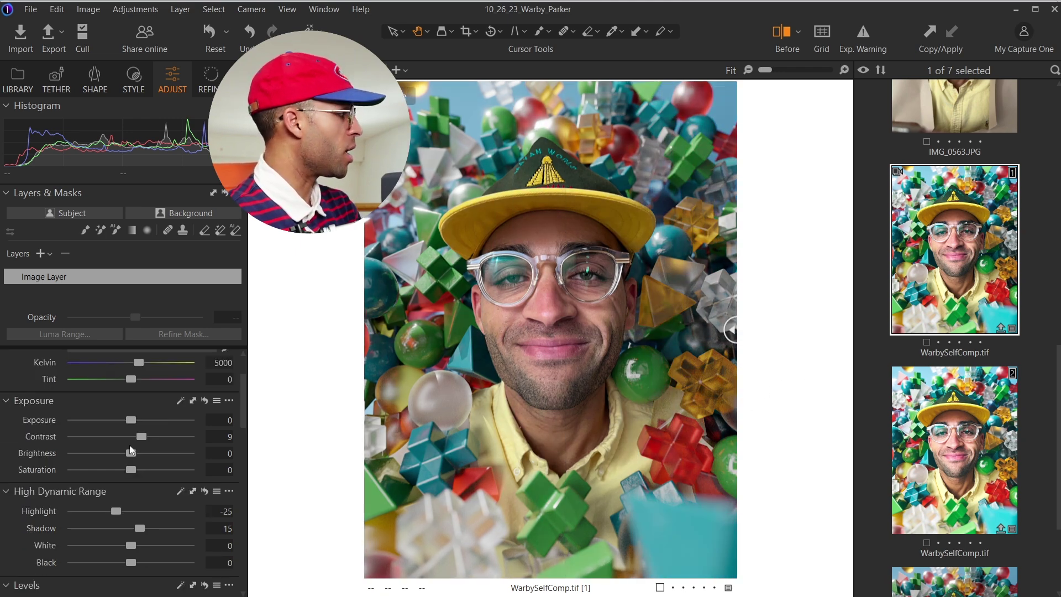
scroll(167, 440, down, 3)
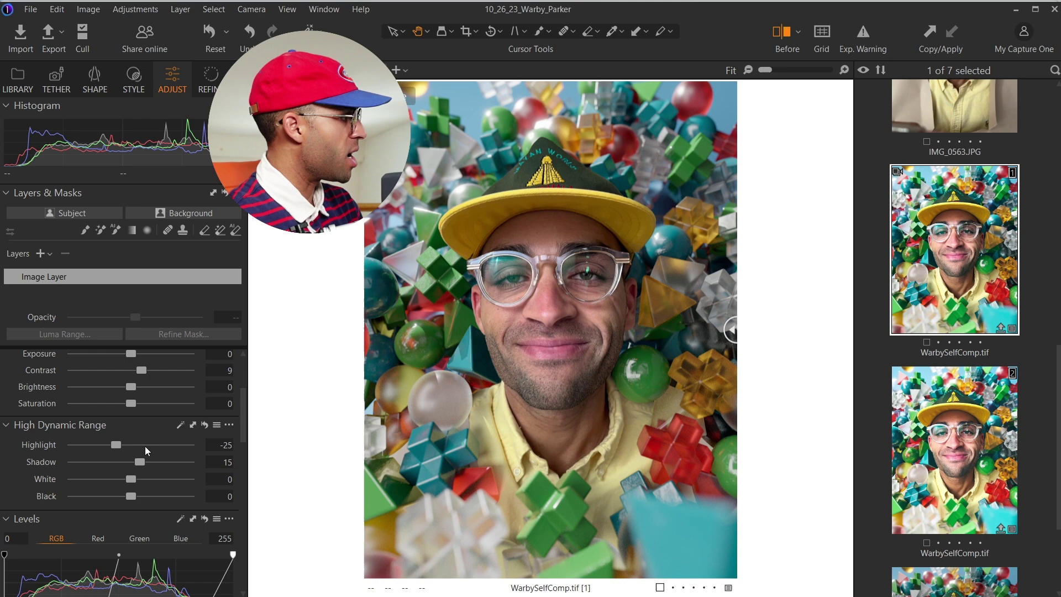
click(781, 39)
Reset HDR and undo it to keep the values, then reset Color Balance to compare
click(205, 425)
key(ctrl+z)
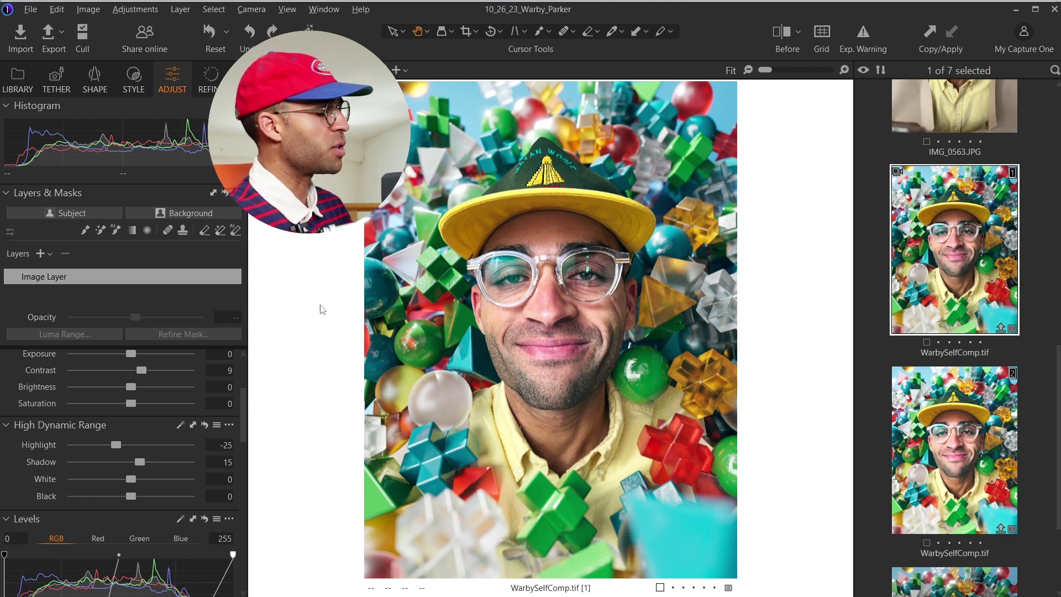
scroll(232, 503, down, 3)
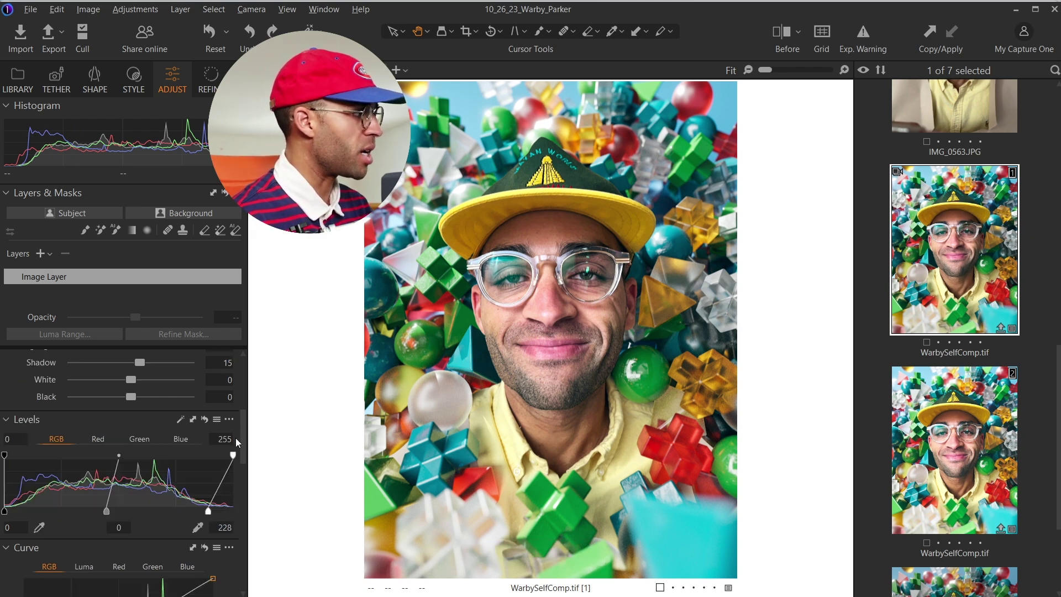
scroll(210, 420, down, 6)
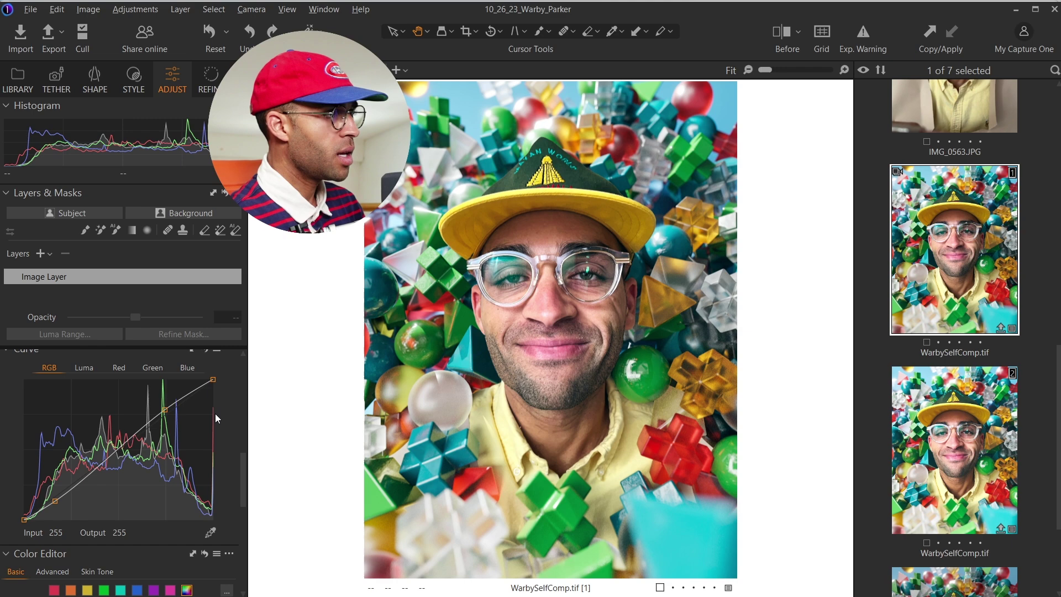
scroll(216, 419, down, 3)
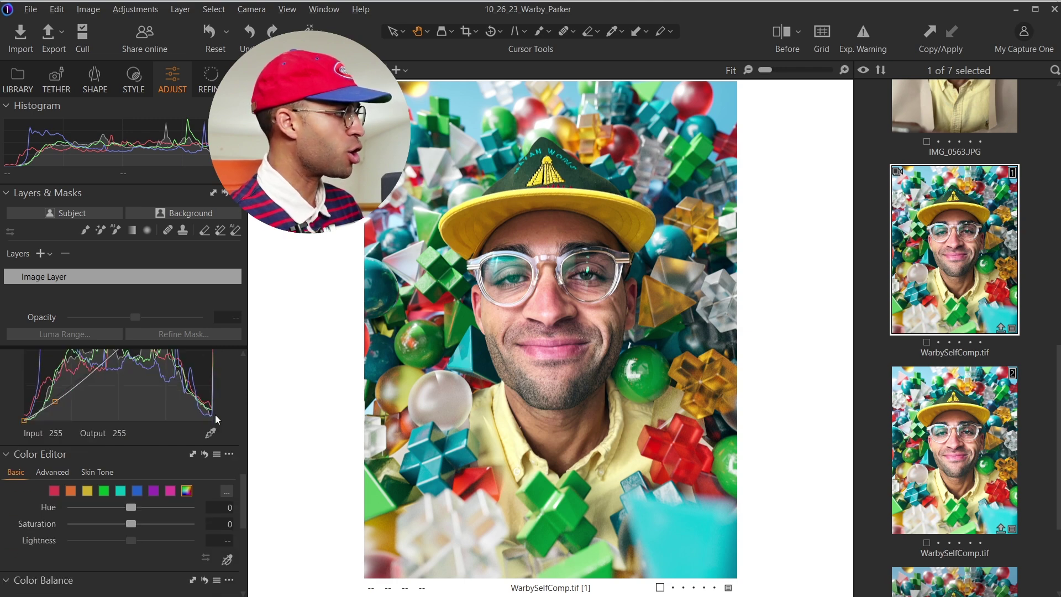
scroll(217, 419, down, 3)
scroll(216, 418, down, 3)
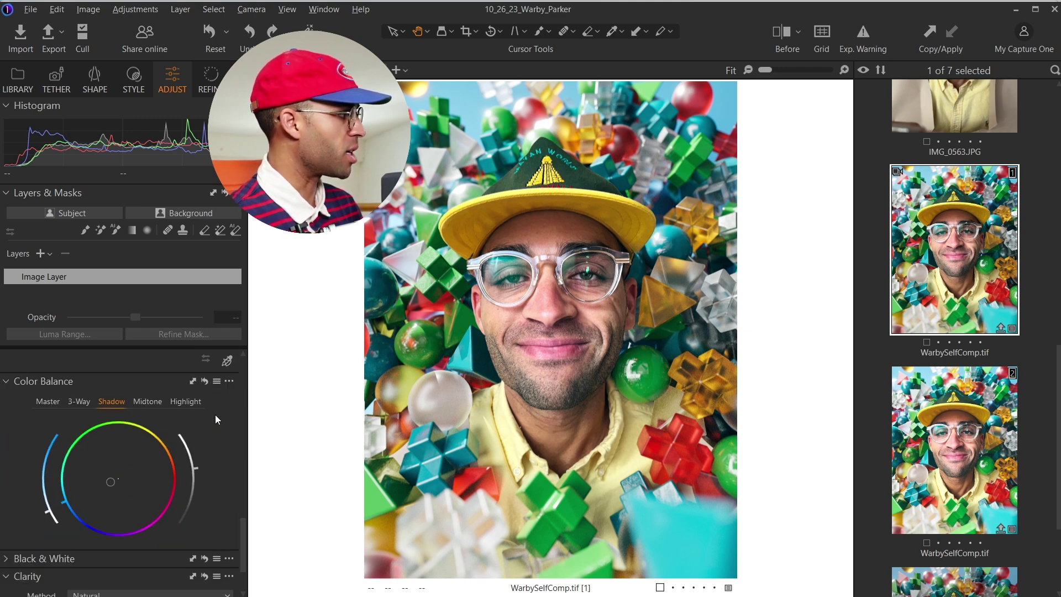
click(205, 382)
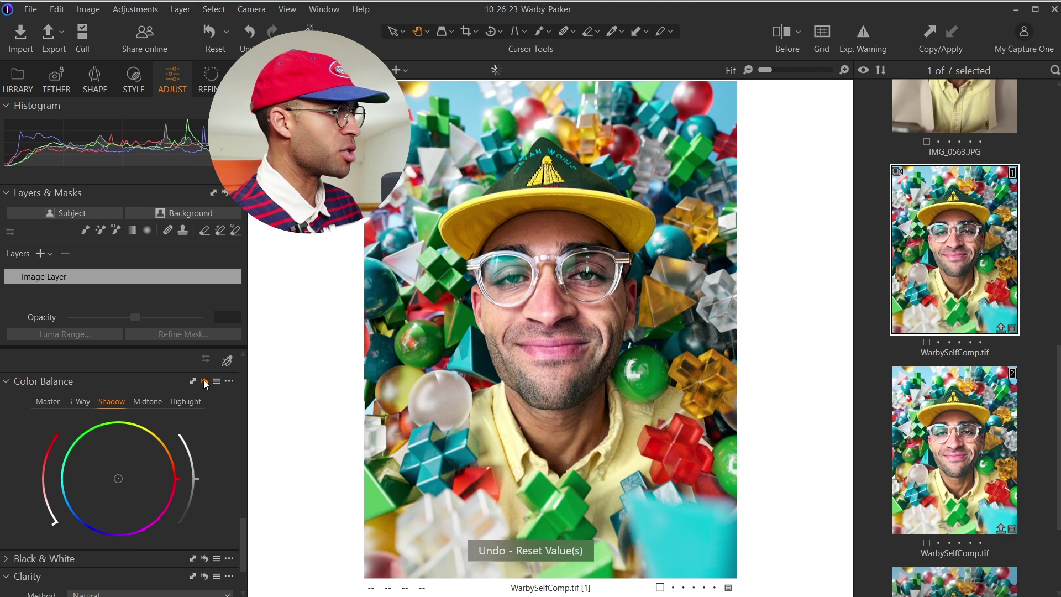